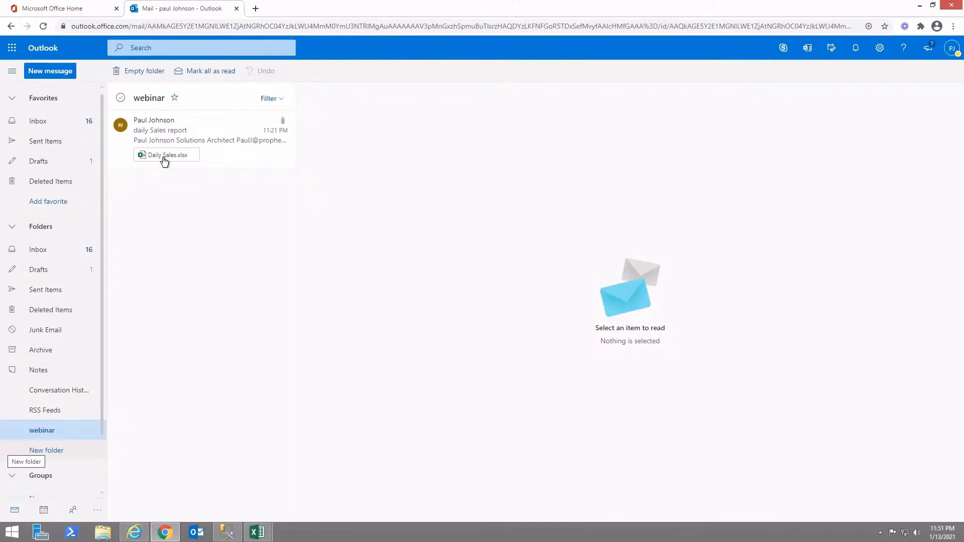
- Bring up the open Excel windows from the taskbar
click(256, 530)
- Switch to the Daily Sales workbook window in Excel
click(290, 489)
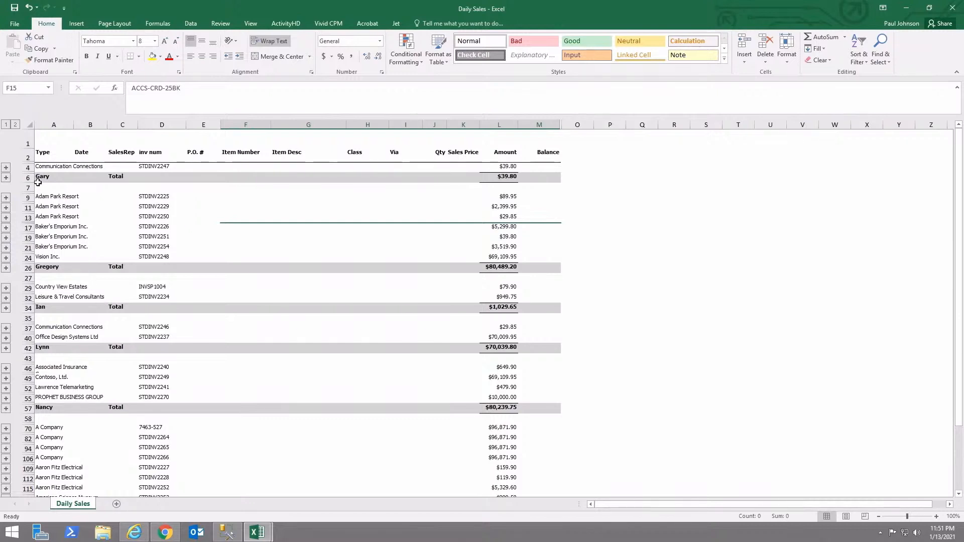
- Expand the outline to level 2 and select F15:G15 and J22:L22 to check their values
click(15, 125)
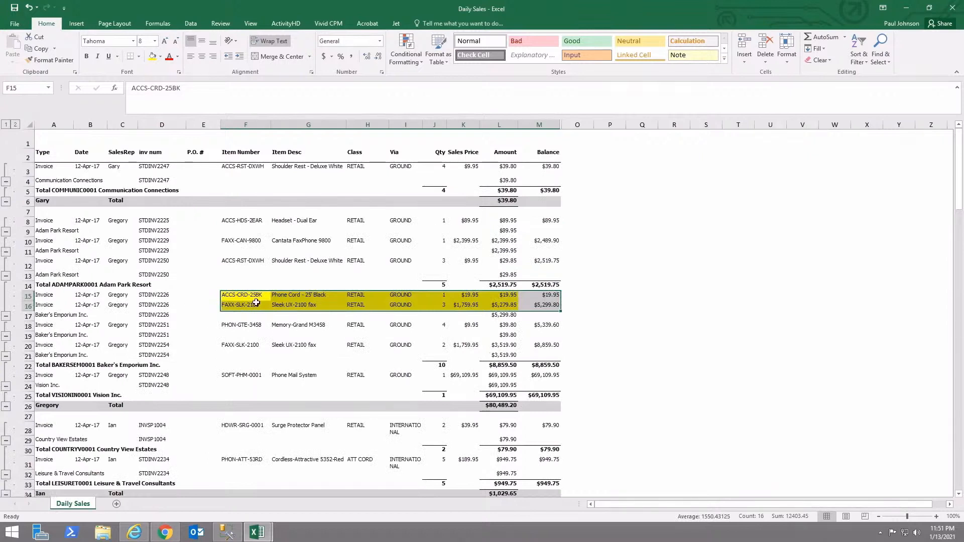
drag(254, 298, 482, 308)
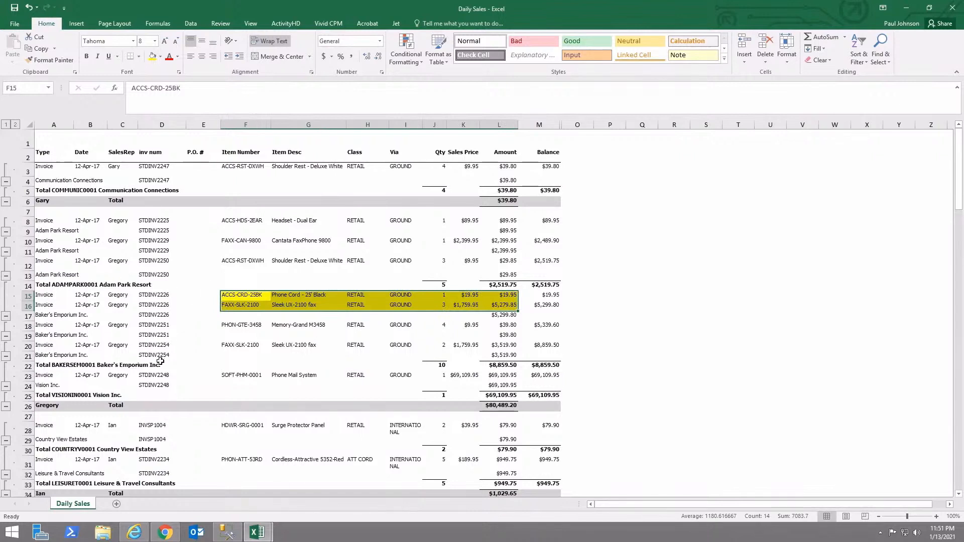
click(439, 365)
drag(440, 364, 482, 364)
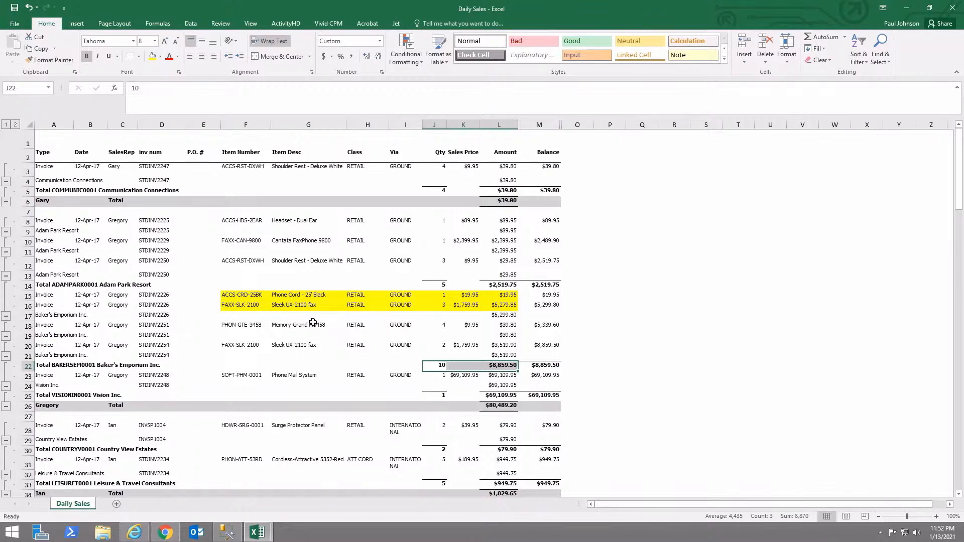
drag(246, 295, 343, 301)
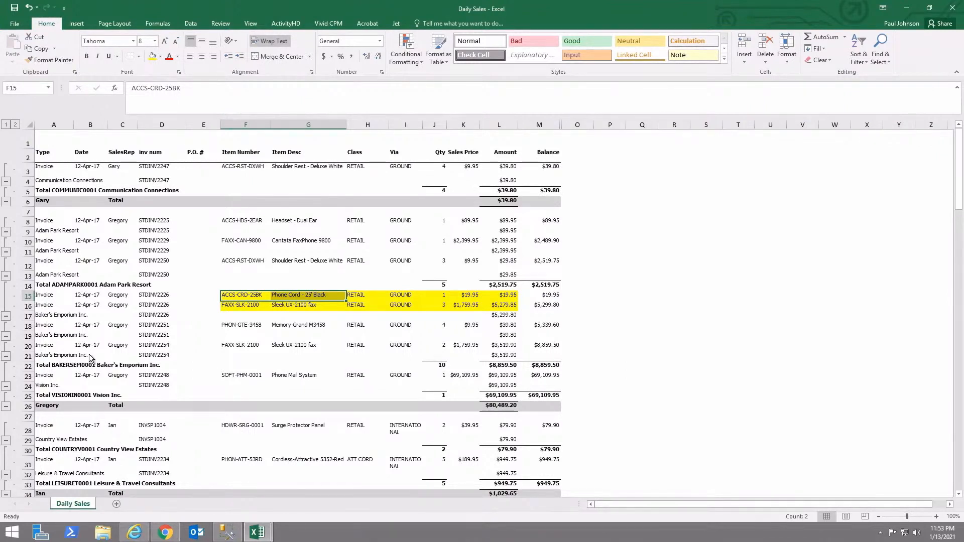
- Preview the Daily Sales report in Internet Explorer, then return to the Home page
click(135, 534)
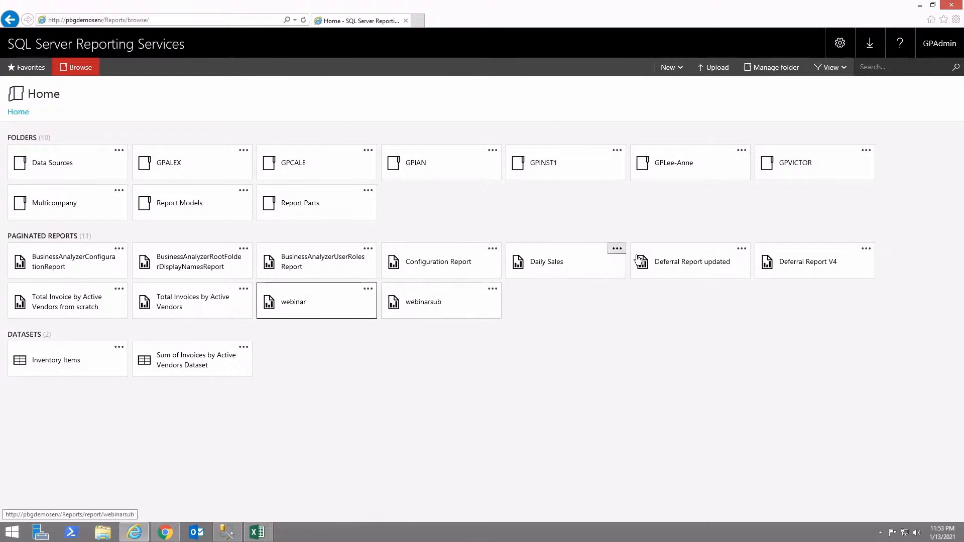
click(564, 263)
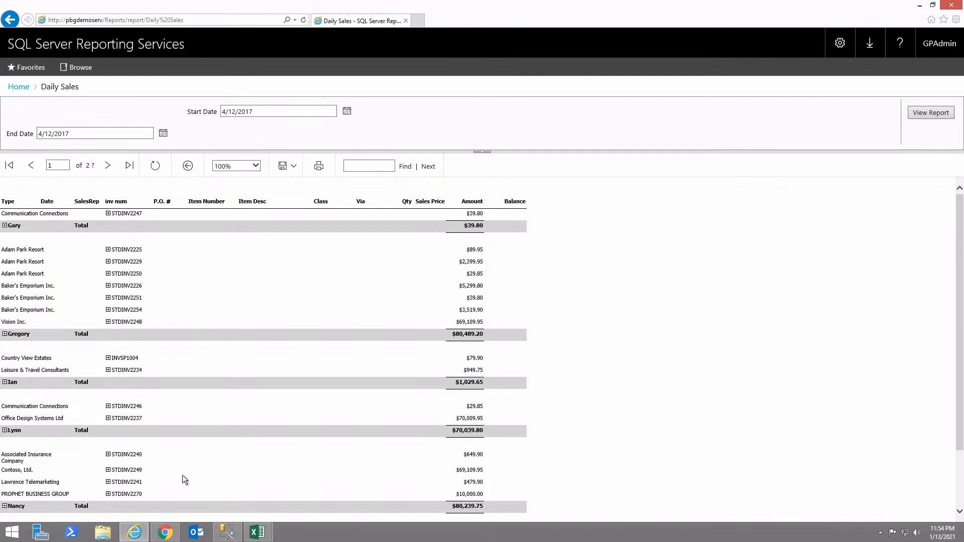
click(22, 89)
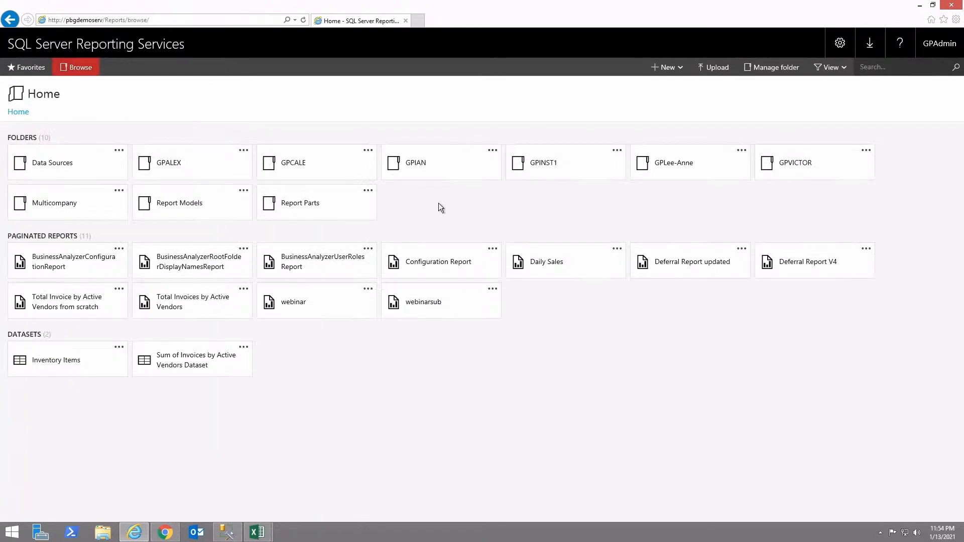
- Edit the existing e-mail subscription from the Daily Sales report's Manage > Subscriptions page
click(616, 249)
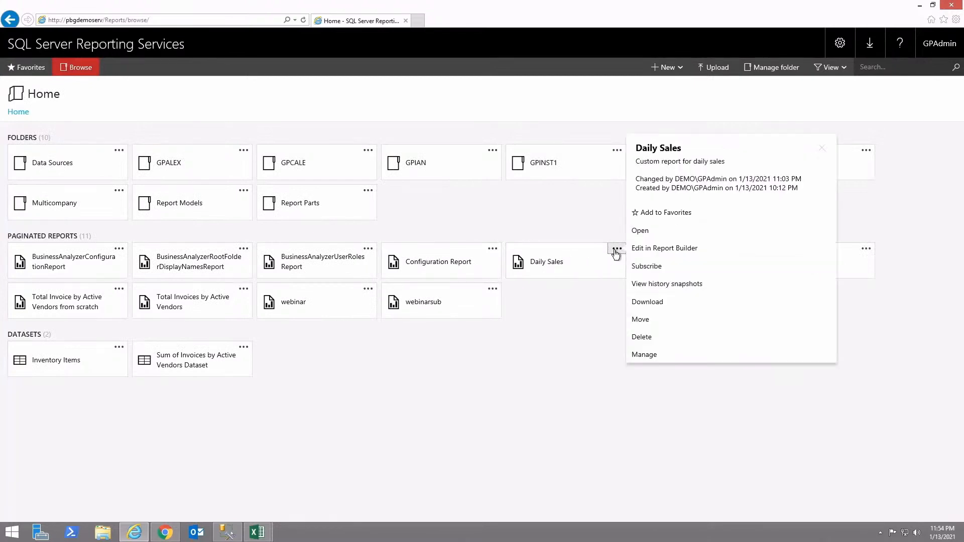
click(645, 355)
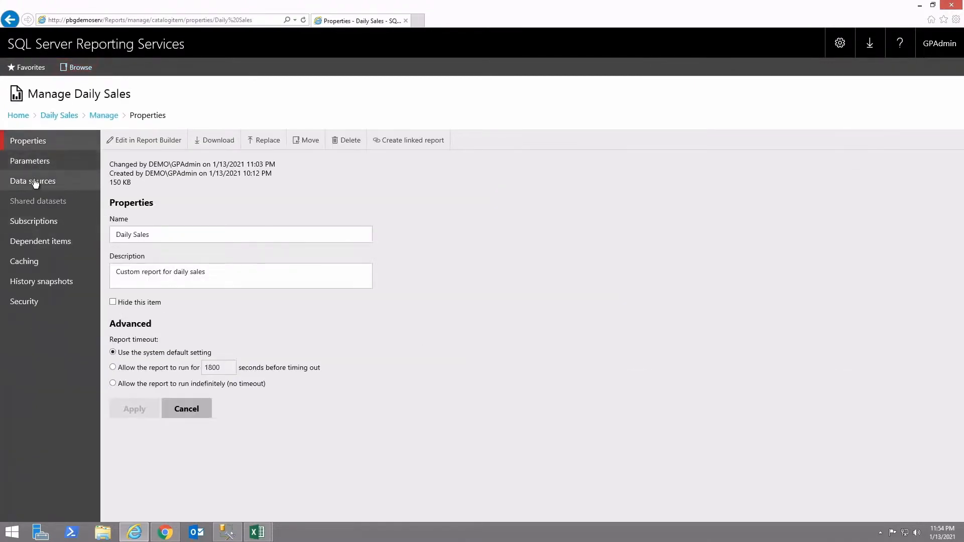
click(38, 230)
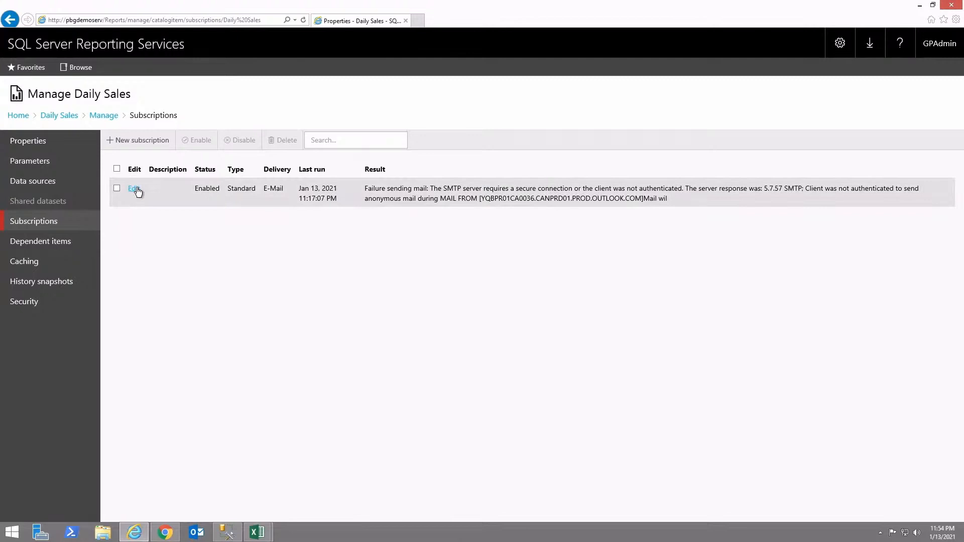
click(134, 189)
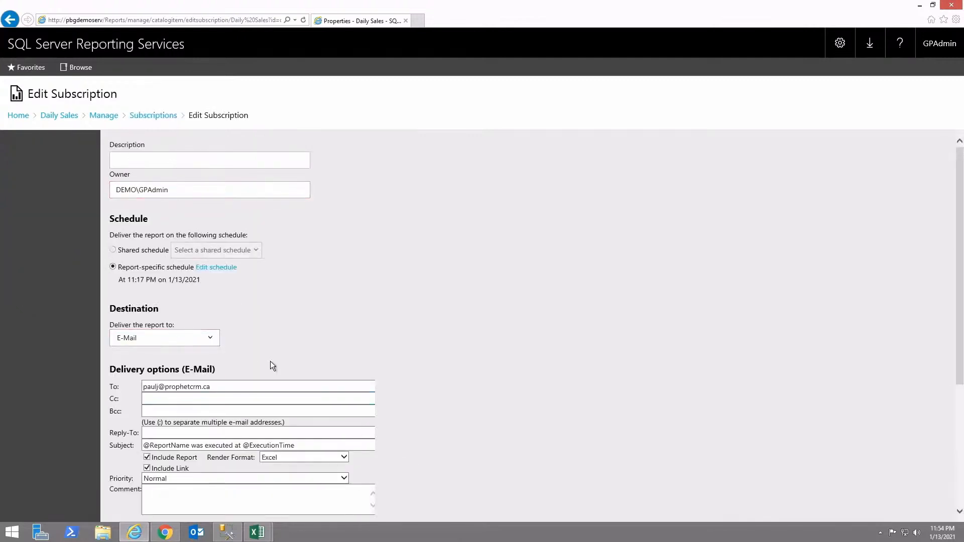
- Append a comma after the existing recipient address in the To field
scroll(313, 352, down, 3)
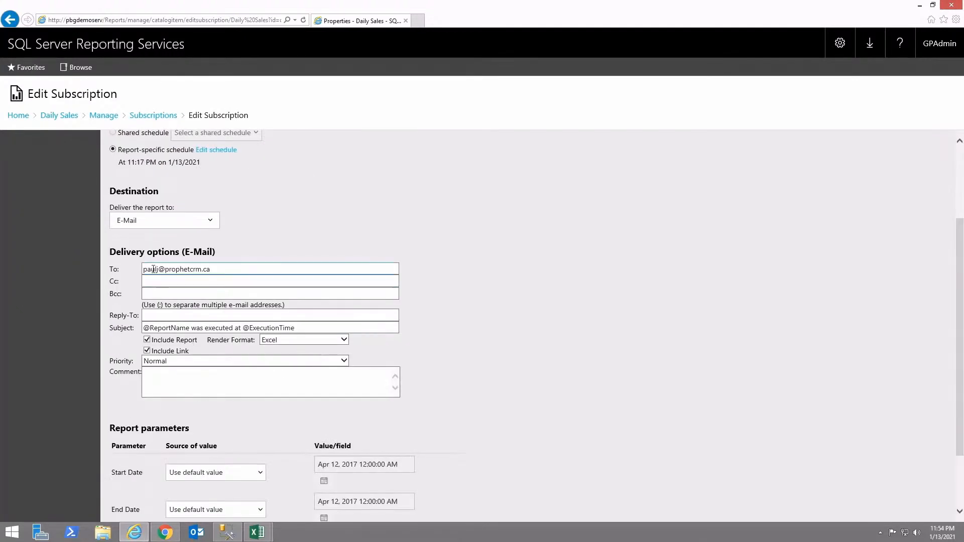
click(221, 268)
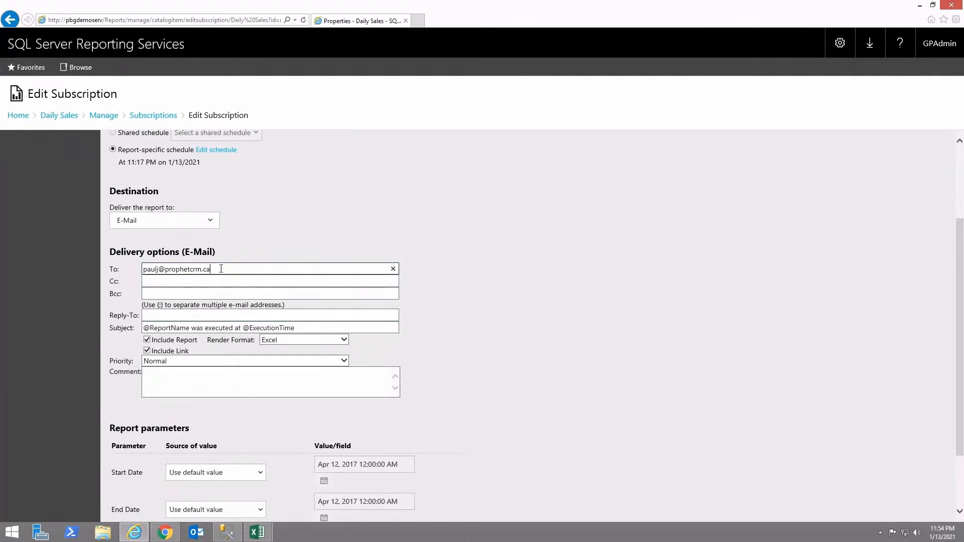
text(,)
- Keep Excel as the subscription's render format
scroll(214, 314, down, 1)
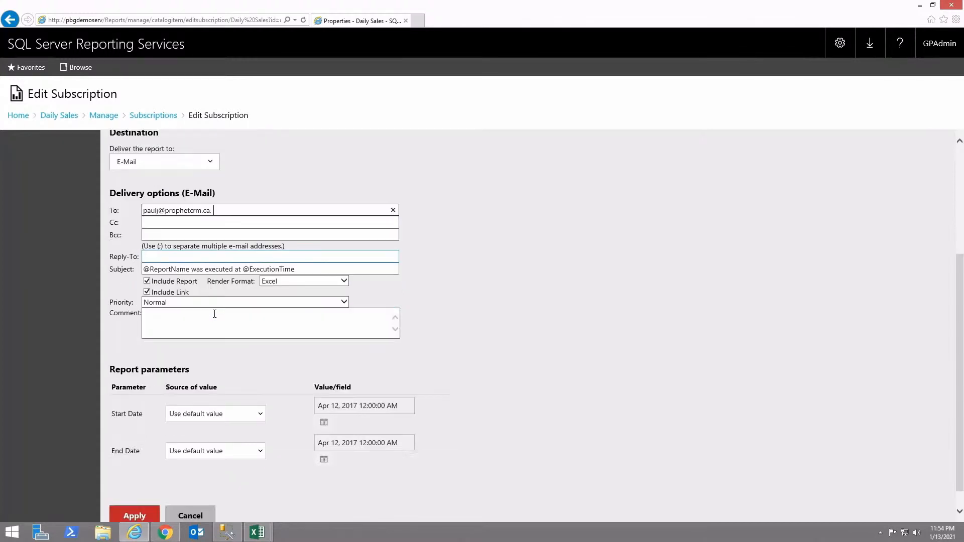
click(344, 282)
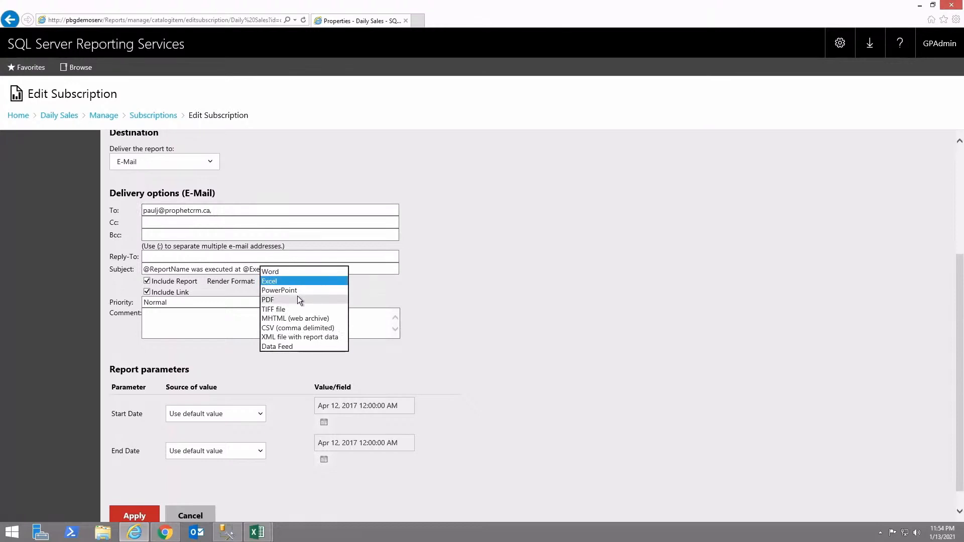
click(205, 322)
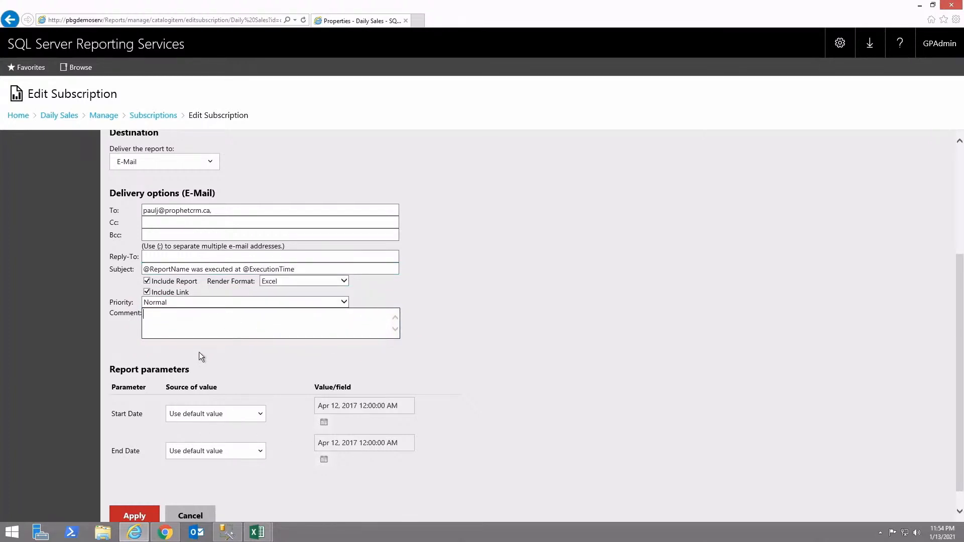
scroll(199, 351, down, 1)
scroll(198, 351, up, 3)
scroll(198, 355, up, 1)
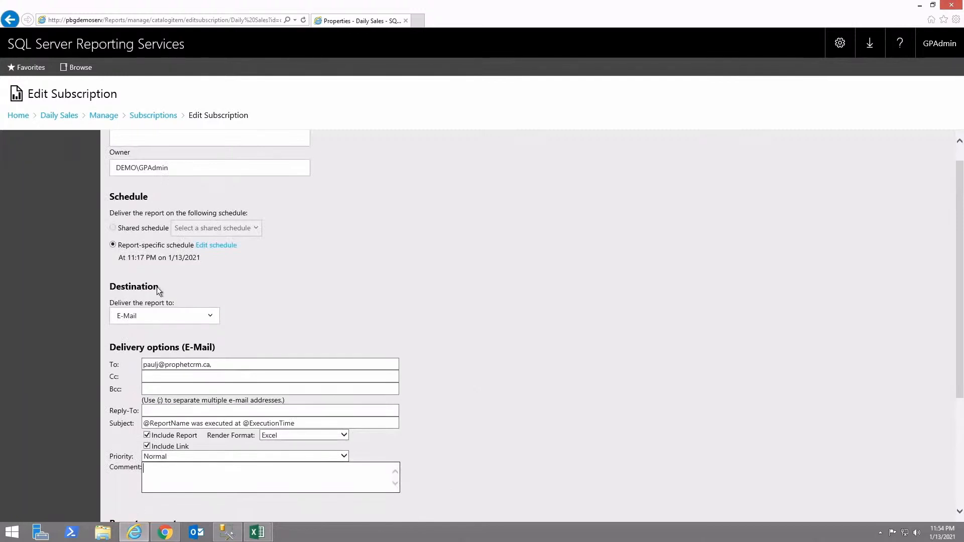
- Set the subscription schedule's start time to 08:30 AM
click(211, 245)
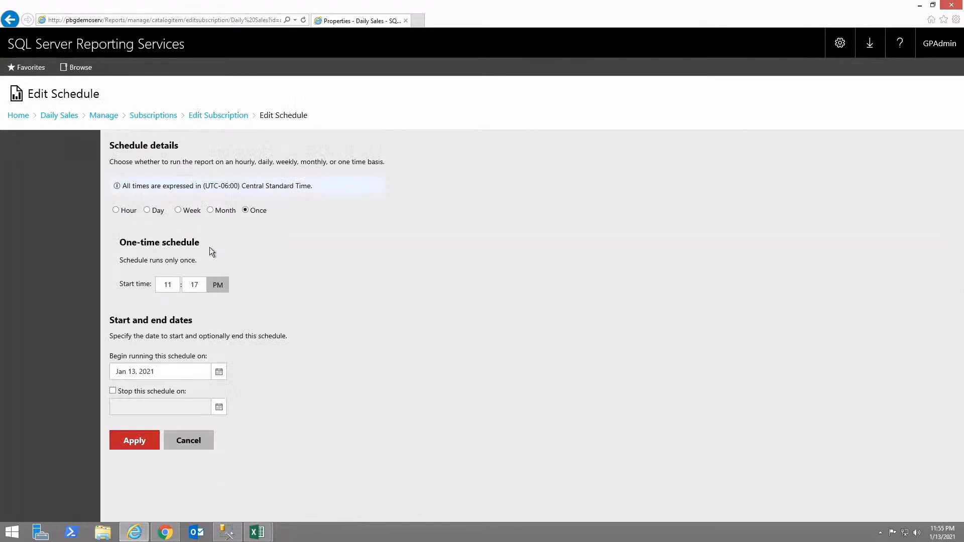
double_click(189, 286)
double_click(166, 288)
text(8)
key(Tab)
text(30)
click(220, 286)
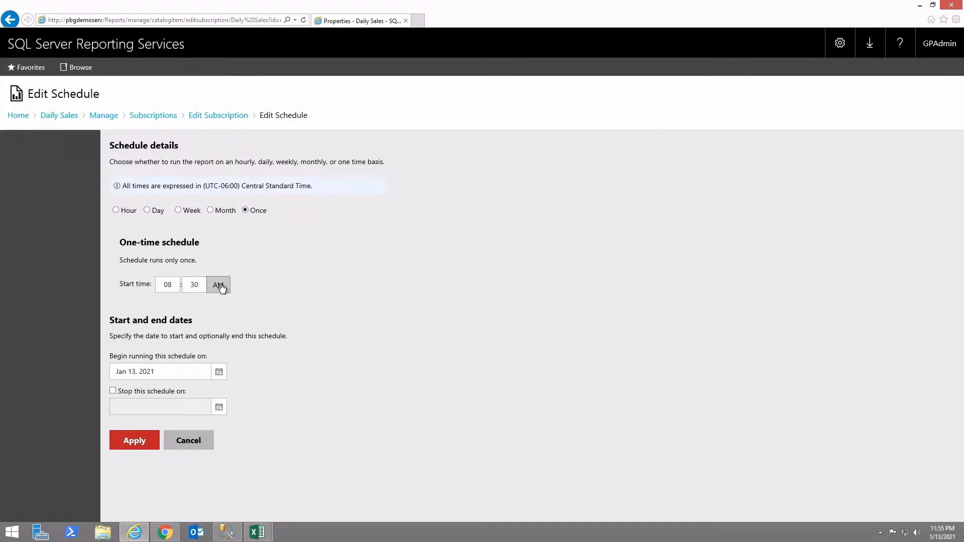
- Make the schedule repeat weekly, excluding Saturday and Sunday
click(179, 210)
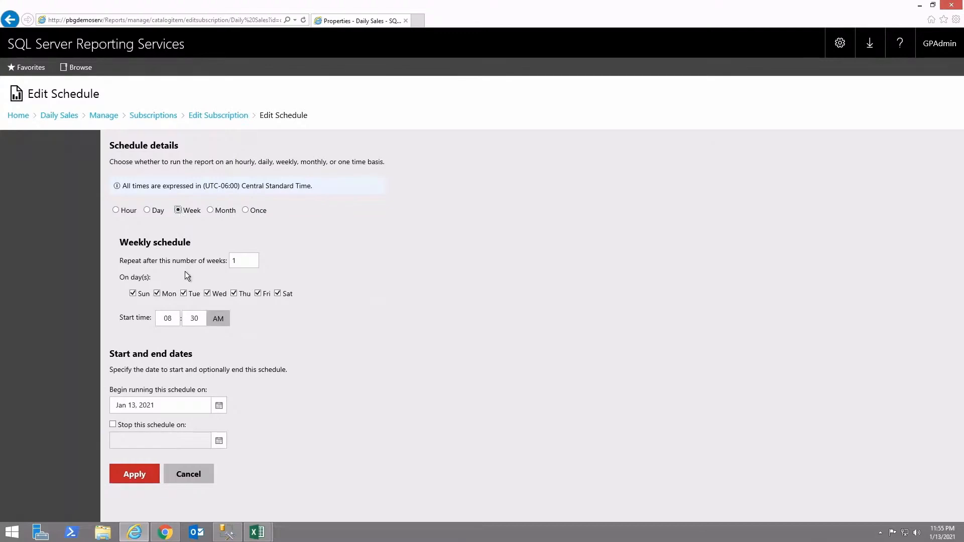
click(277, 293)
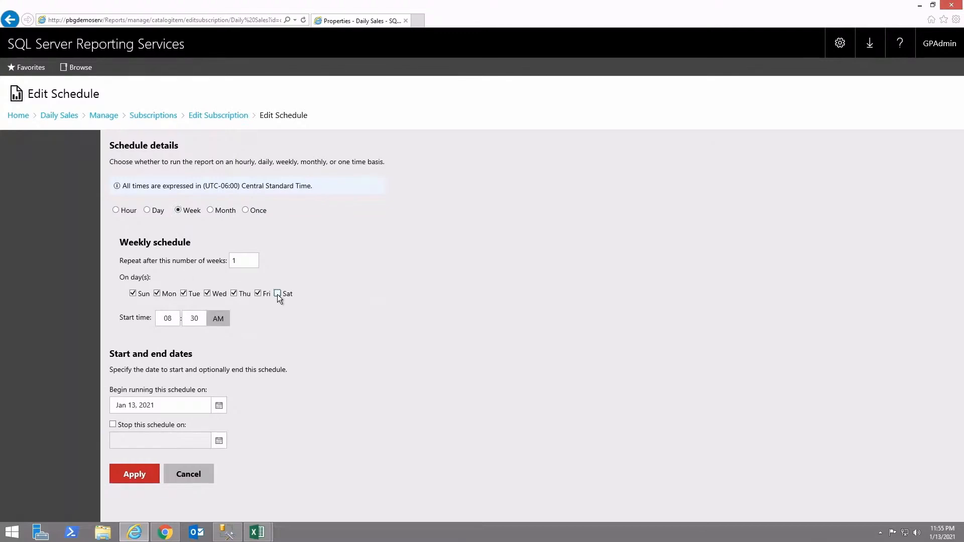
click(132, 294)
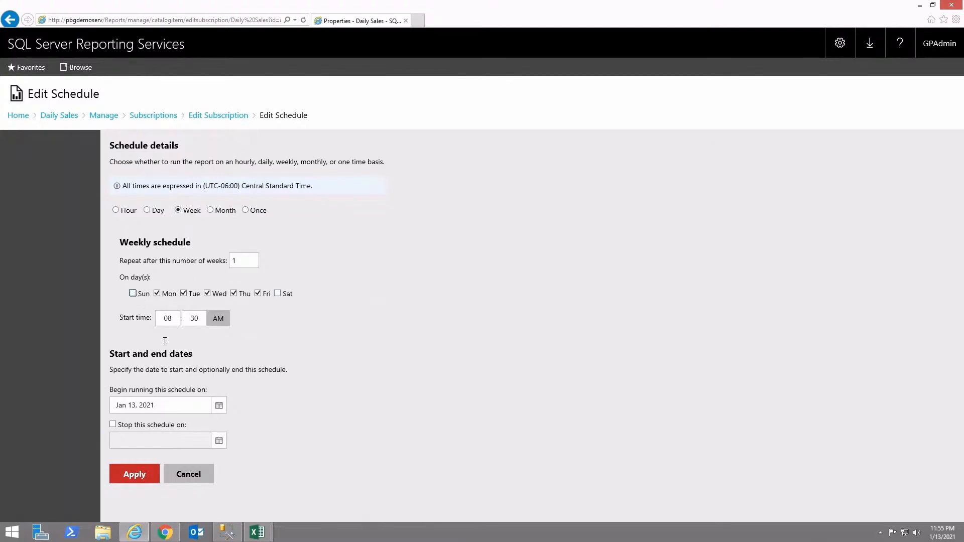
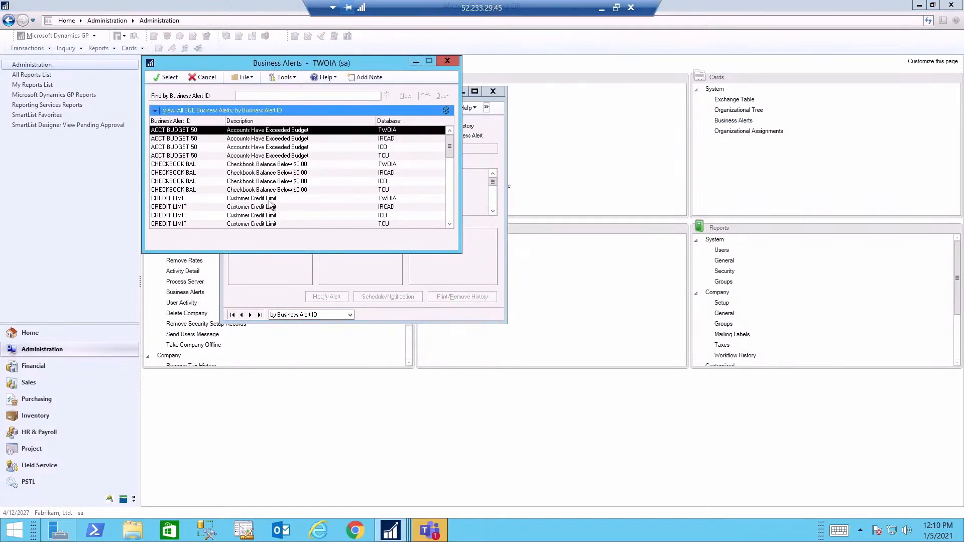
- Open the CREDIT LIMIT alert for the TWOIA database in Business Alert Maintenance
click(269, 201)
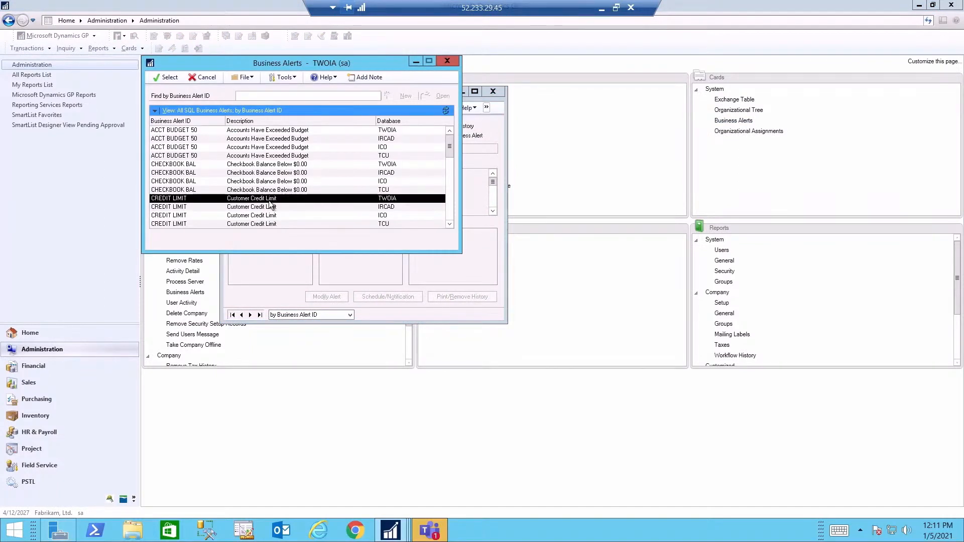
double_click(405, 198)
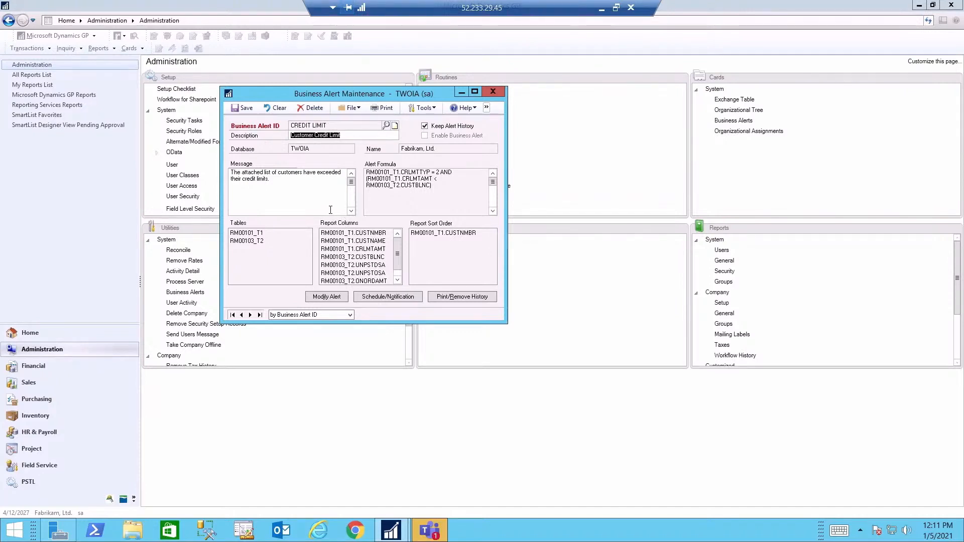
- Begin modifying the alert, leaving the table Series at All to review the selected tables
click(324, 297)
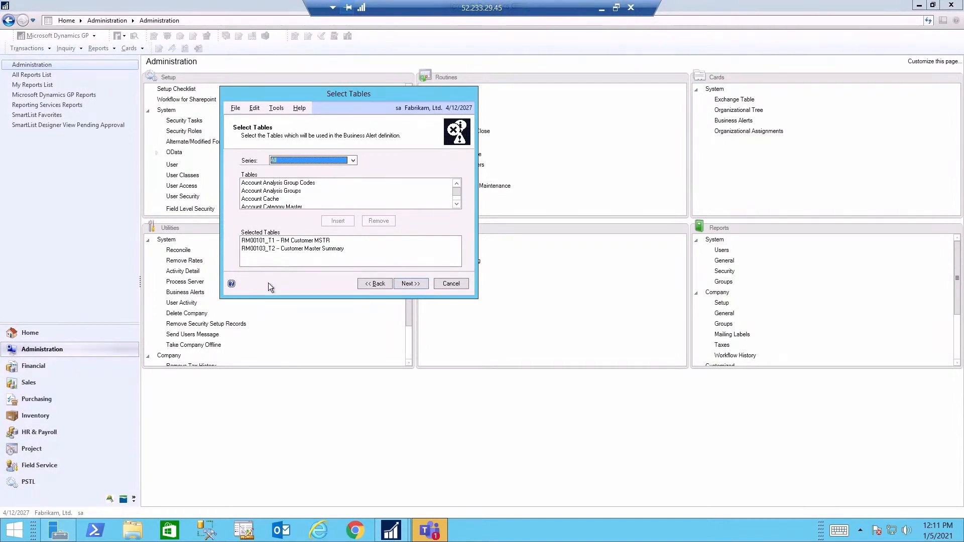
click(352, 161)
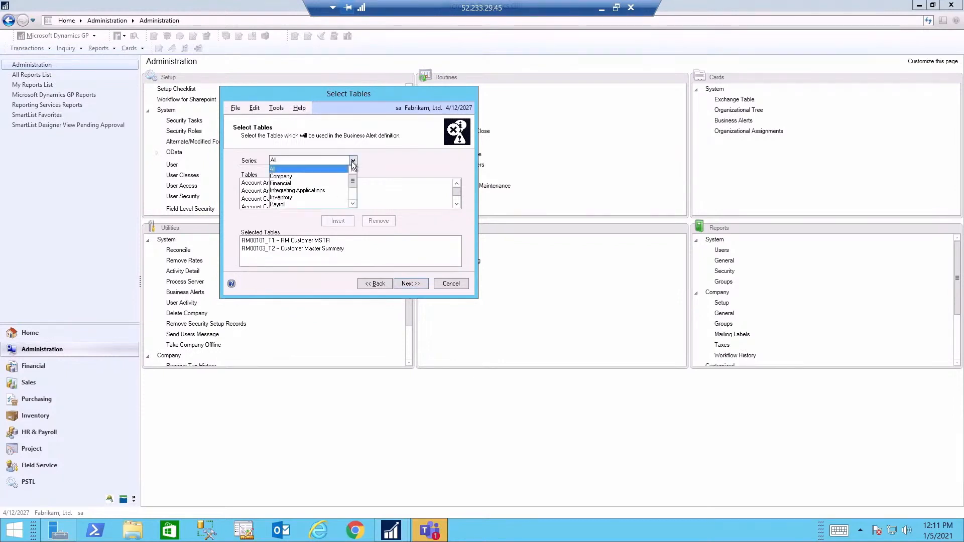
click(353, 161)
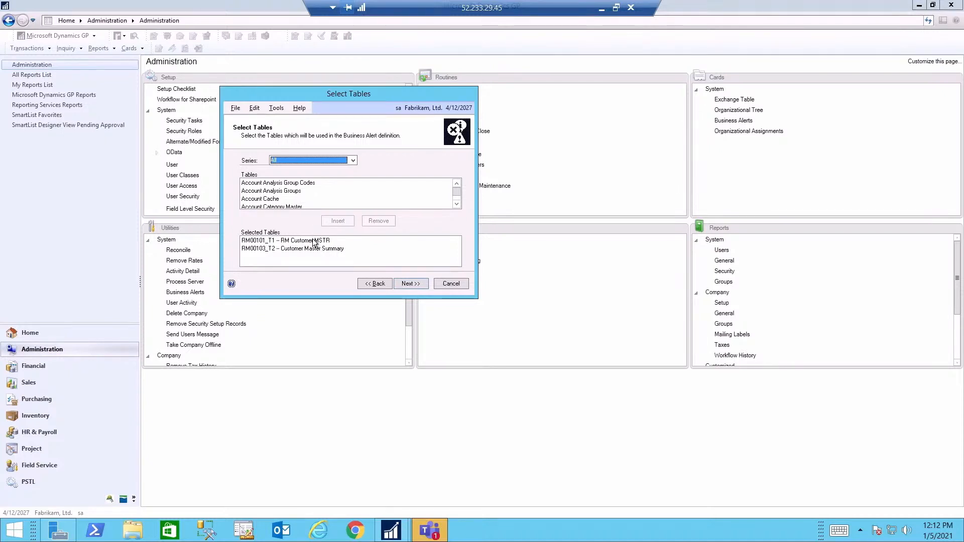
- Inspect the CUSTNMBR join between the two customer tables, then advance to the alert formula
click(405, 283)
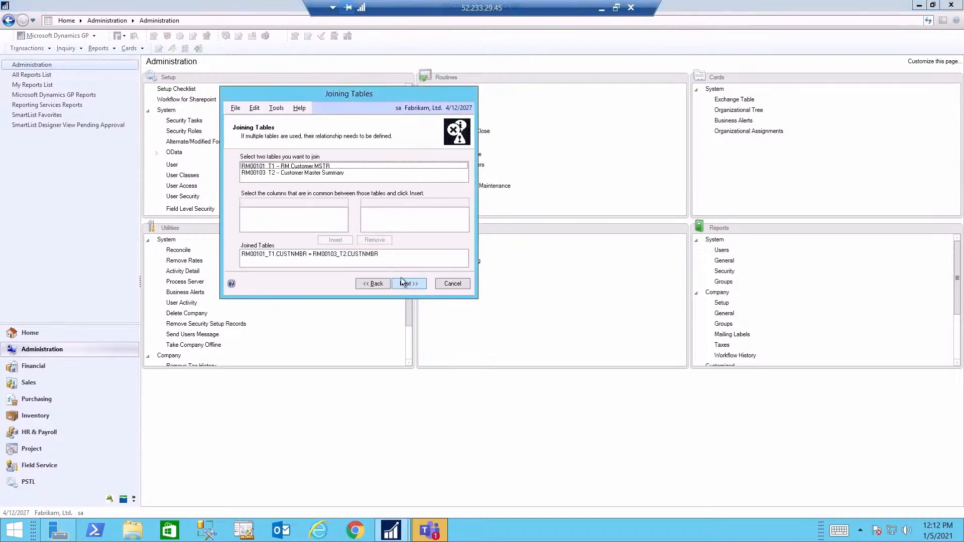
click(348, 254)
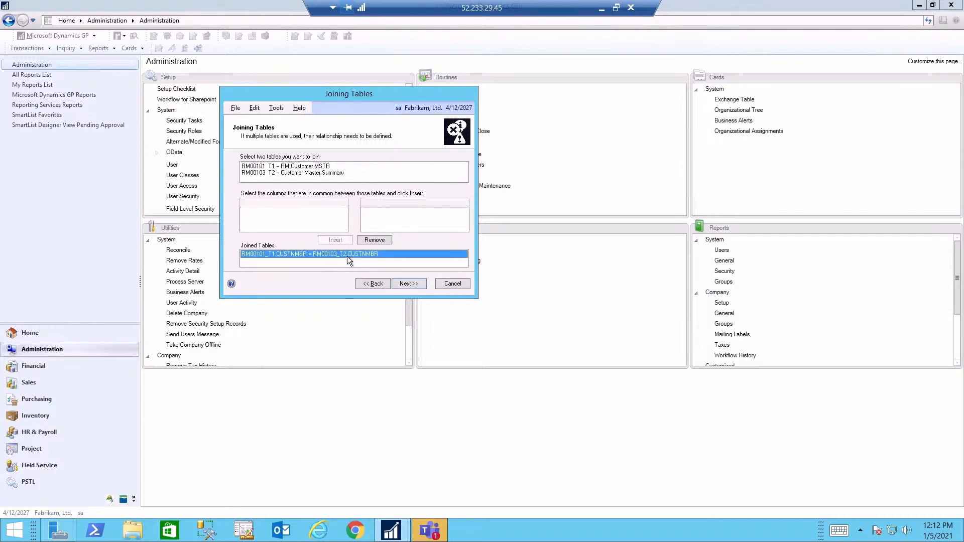
click(404, 284)
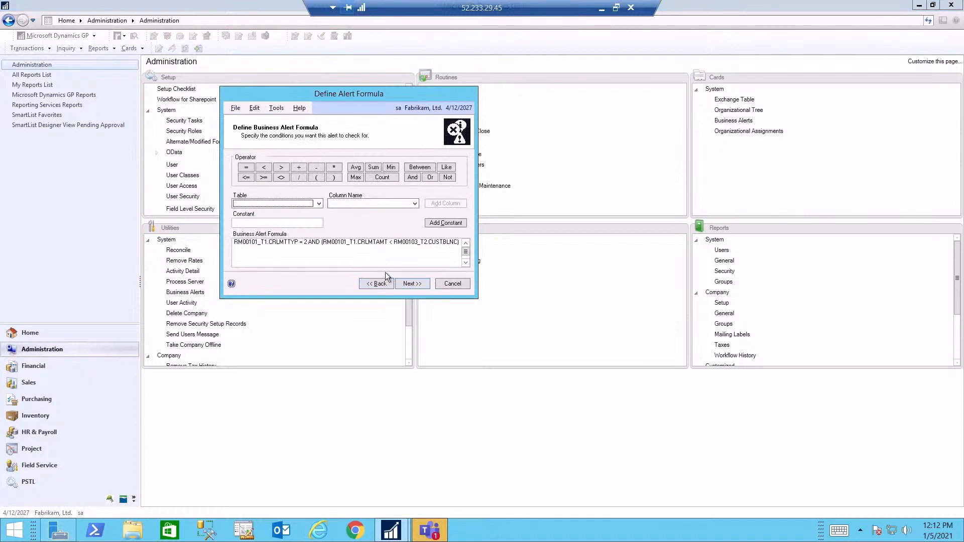
- Walk through each term of CRLMTTYP = 2 AND (CRLMTAMT < CUSTBLNC), then continue to notifications
click(268, 244)
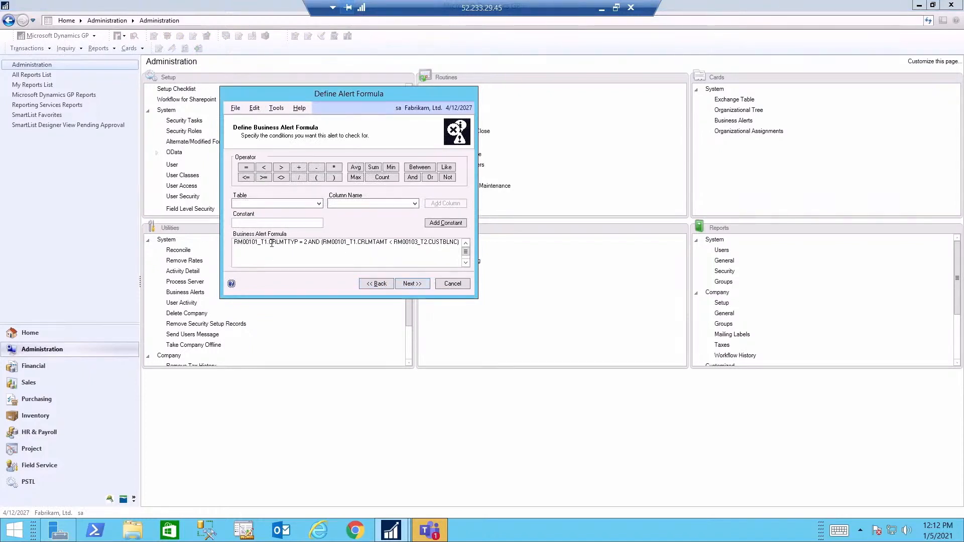
click(303, 244)
click(372, 244)
click(437, 245)
click(420, 283)
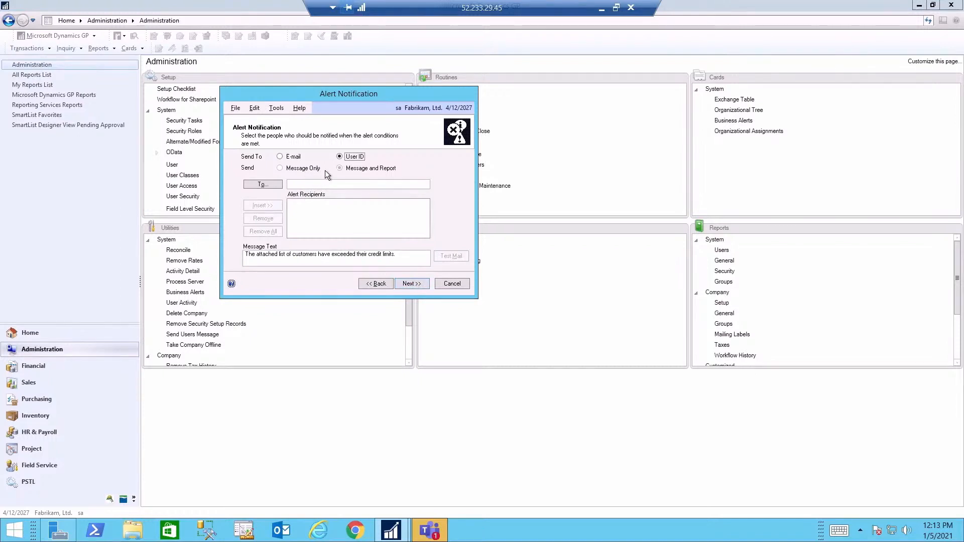
- E-mail the alert message and report to the recipient's address, then continue to report columns
click(279, 157)
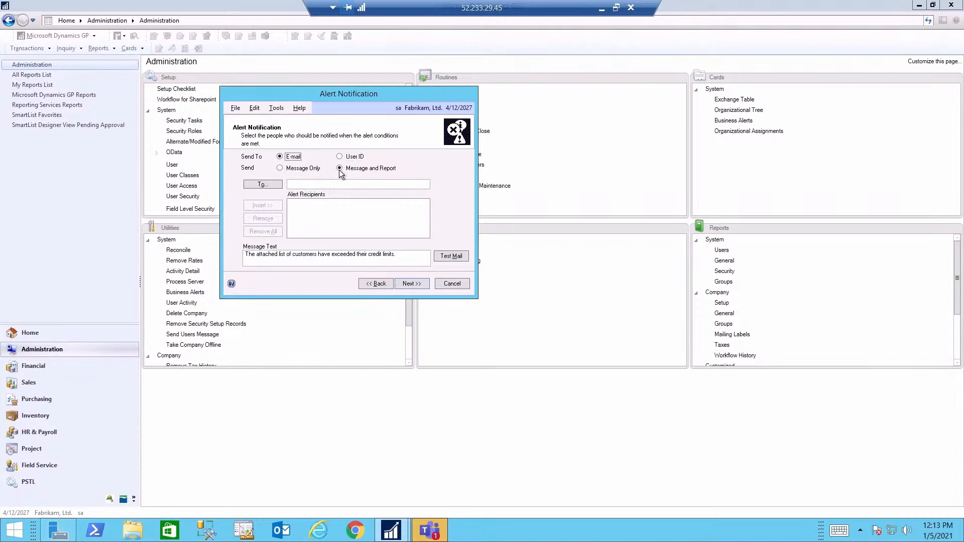
click(310, 184)
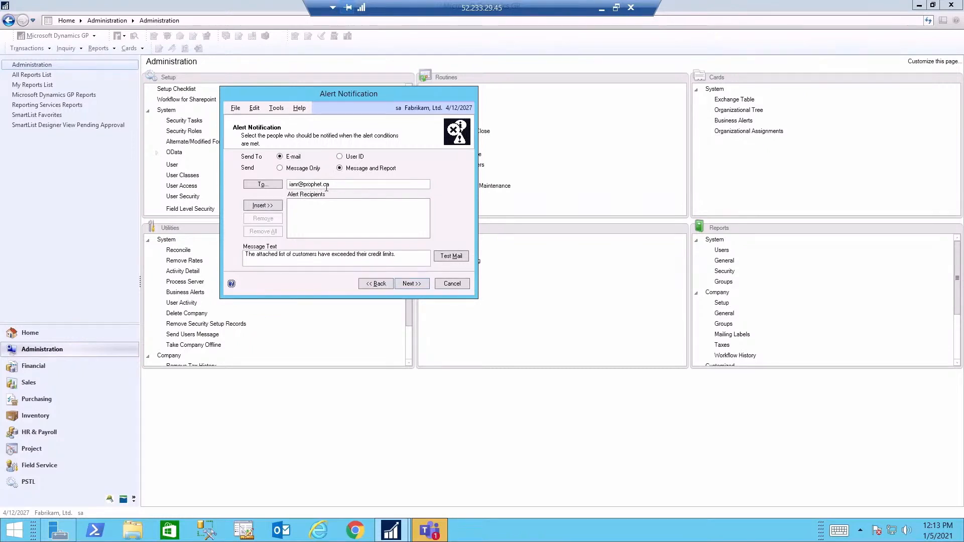
click(272, 203)
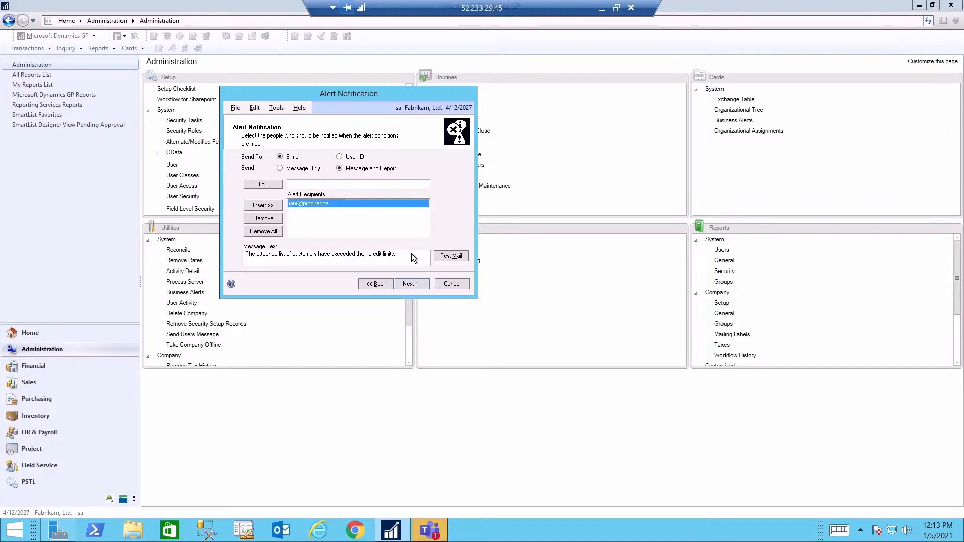
click(411, 287)
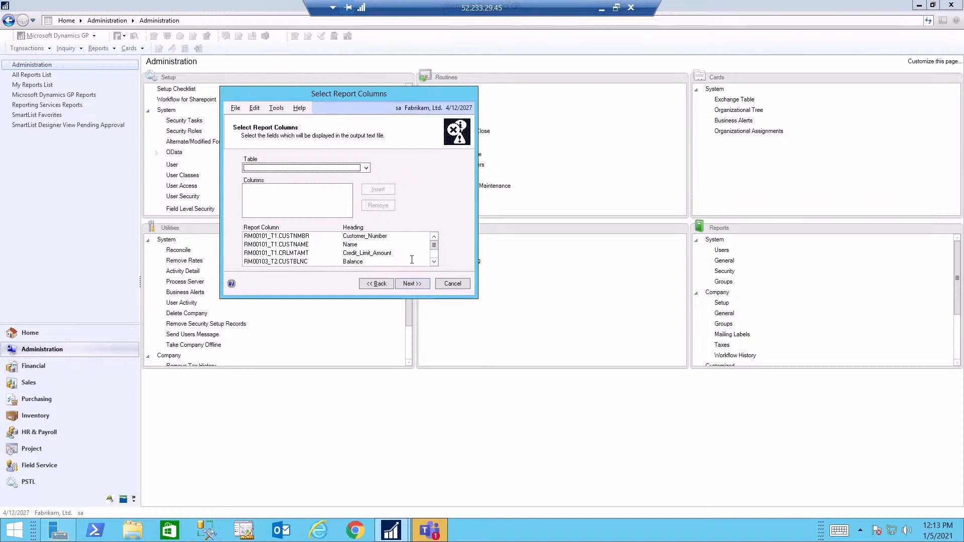
- Review the Customer_Number, Name, Credit_Limit_Amount and Balance report columns
click(436, 262)
click(436, 262)
click(435, 262)
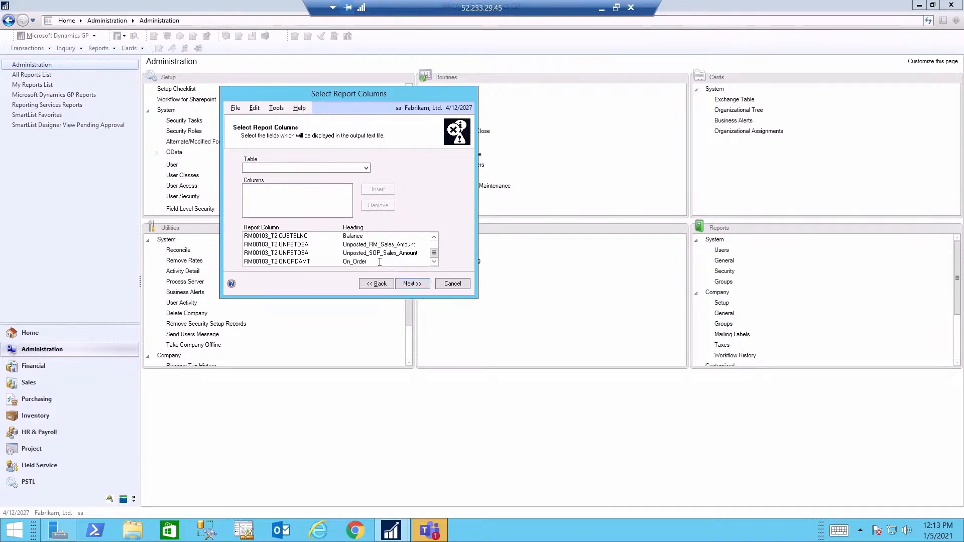
click(406, 284)
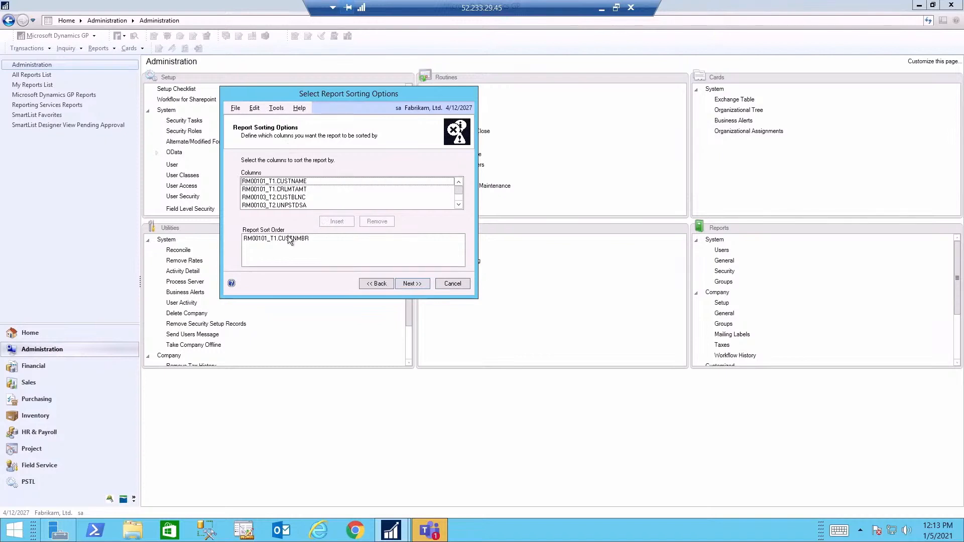
- Keep the report sorted by RM00101_T1.CUSTNMBR and continue to scheduling the alert
click(407, 284)
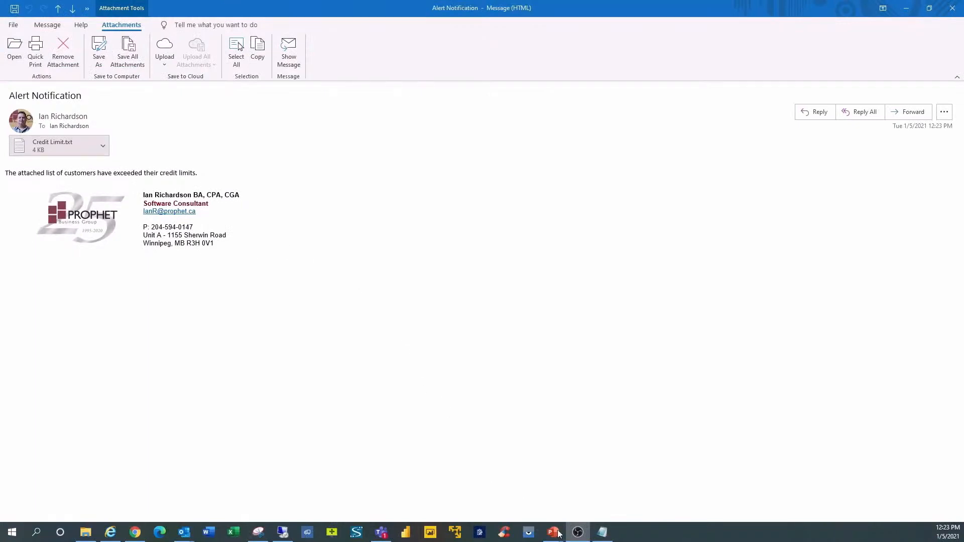
- Bring up the Credit Limit report in Notepad and maximize it to show every column
click(602, 531)
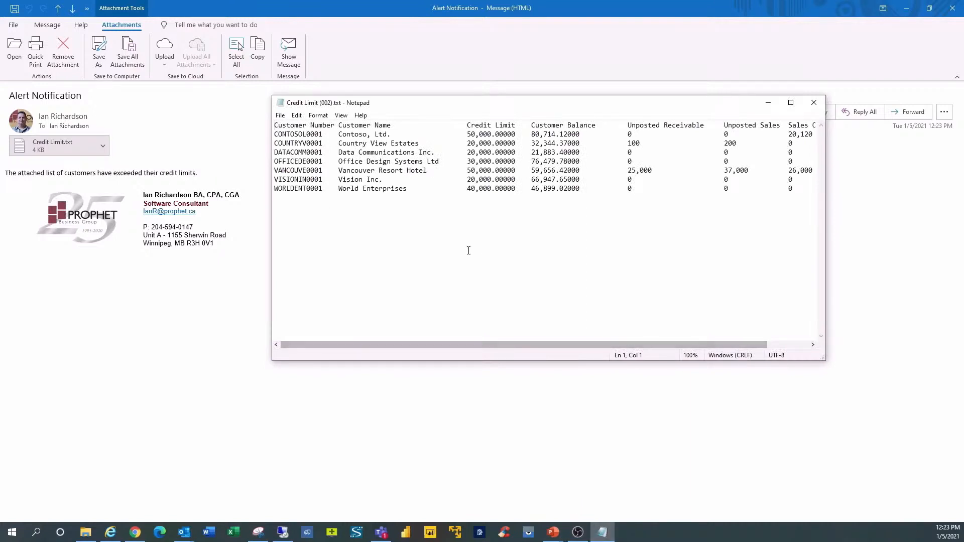
click(790, 102)
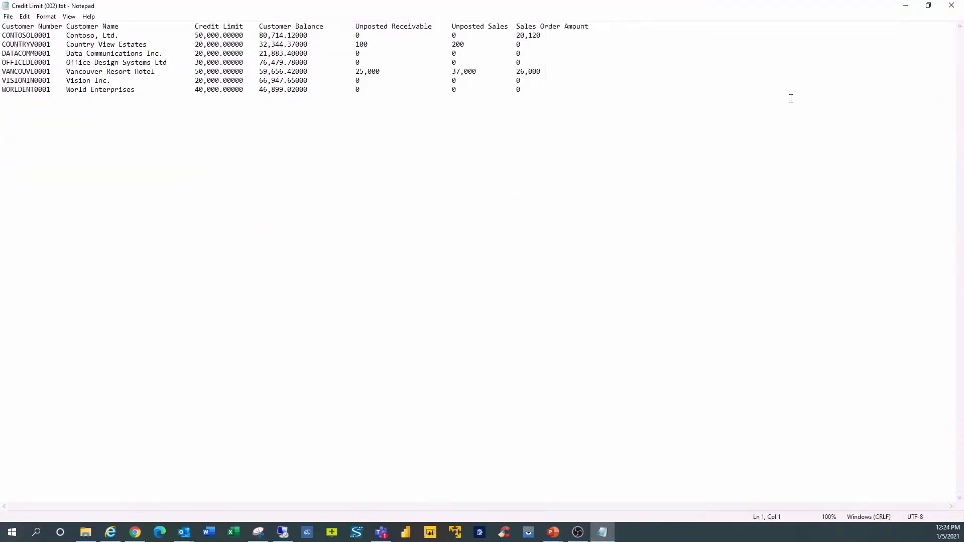
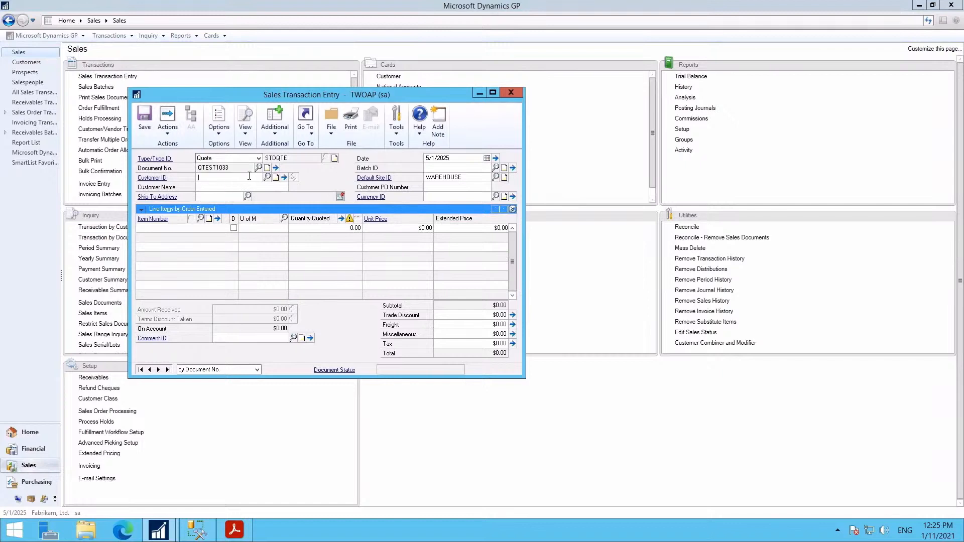
- Choose prospect APA Supply Inc. from the All Prospects list as the quote's customer
click(269, 177)
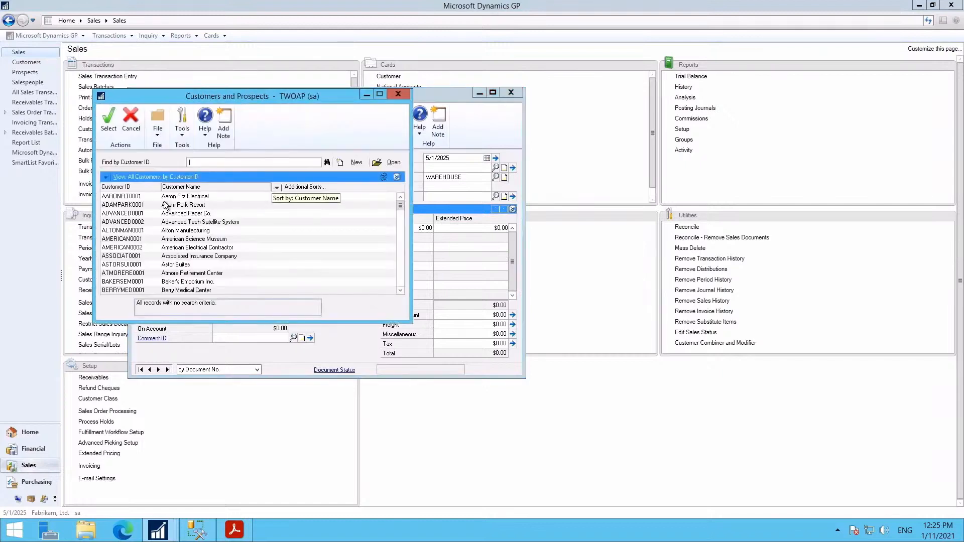
click(106, 175)
click(129, 201)
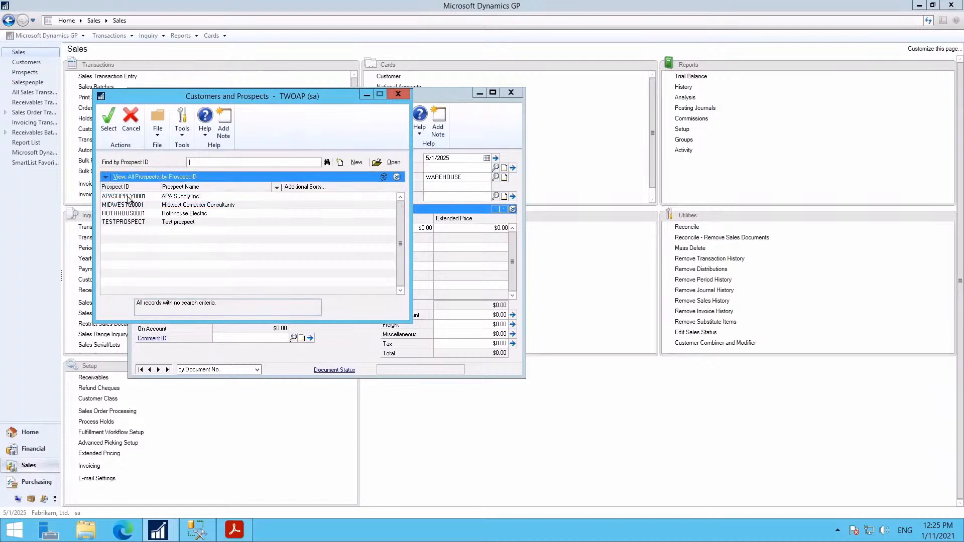
click(129, 198)
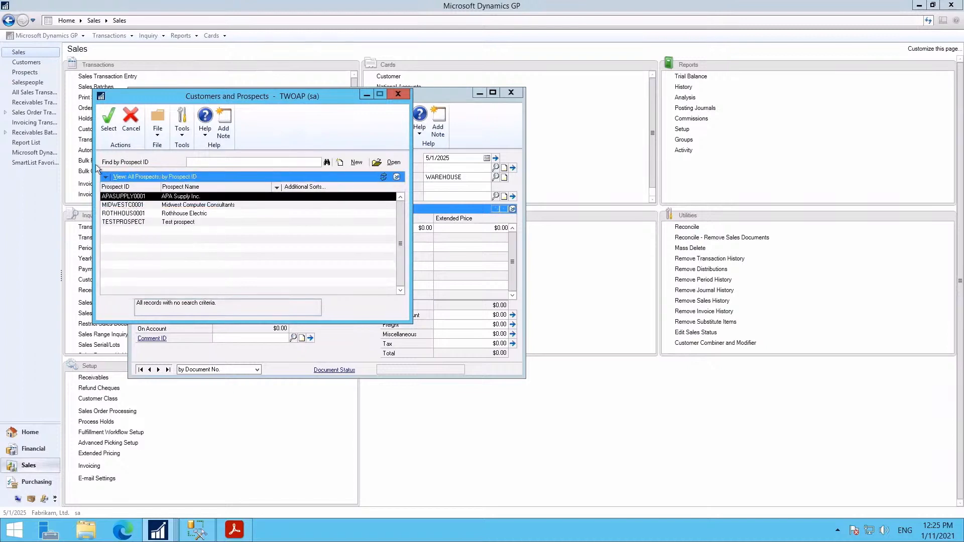
click(109, 120)
- Keep the quote date 5/1/2025 and assign the quote to batch QUOTES
key(Tab)
key(Tab)
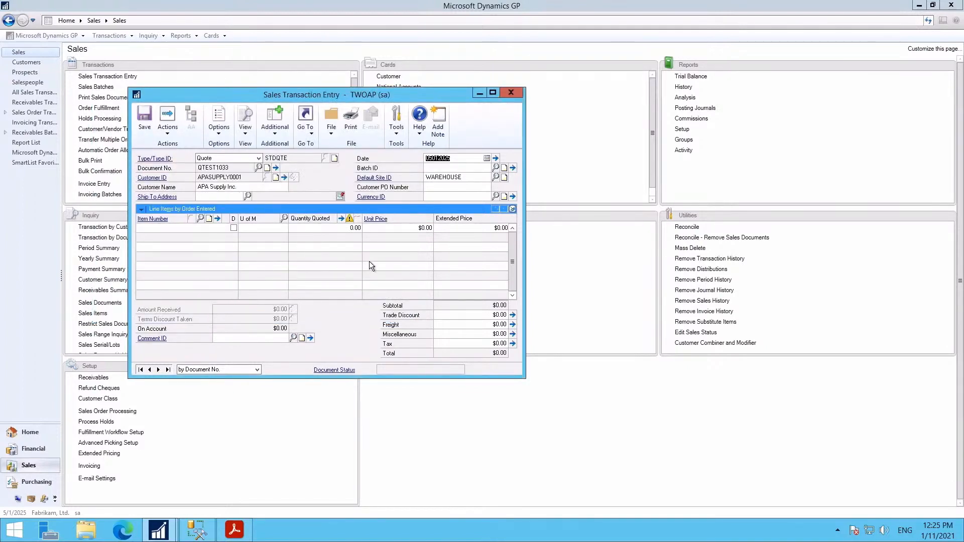
key(Tab)
text(QUOT)
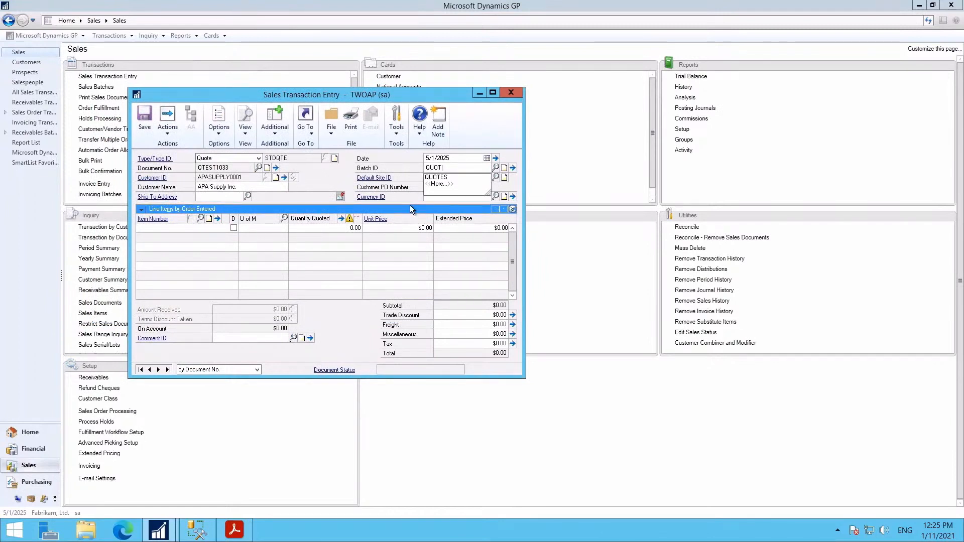
key(Tab)
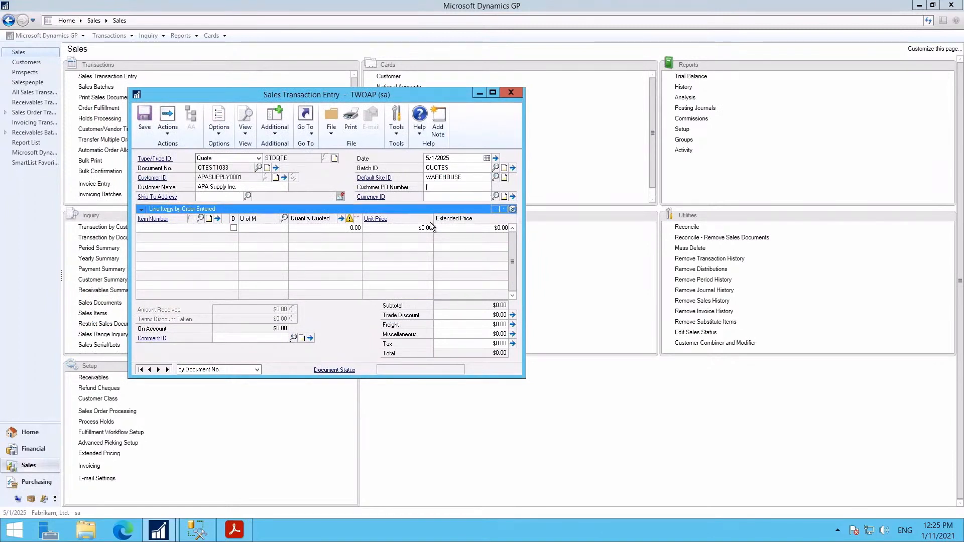
key(Tab)
key(Tab)
key(Tab)
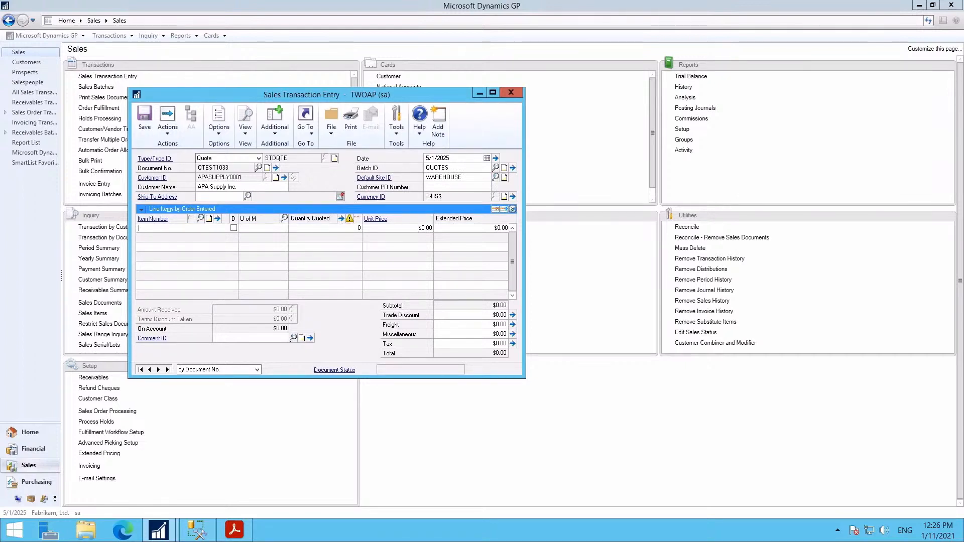
- Add 10 PHON-BUS-1250 at $359.95 and 10 ACCS-HDS-2EAR at $89.95 to the quote
text(PHON-BUS-1250)
key(Tab)
text(0)
key(Tab)
key(Tab)
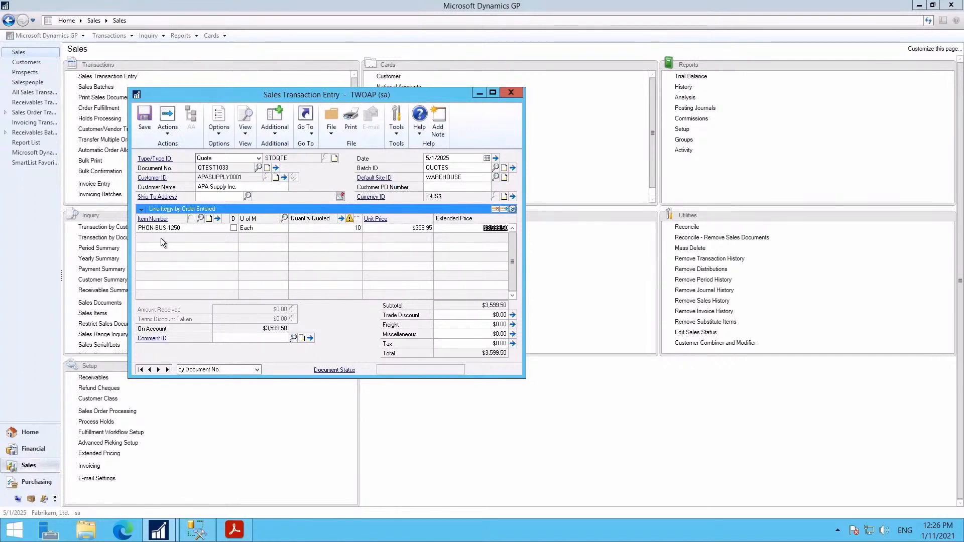
key(Tab)
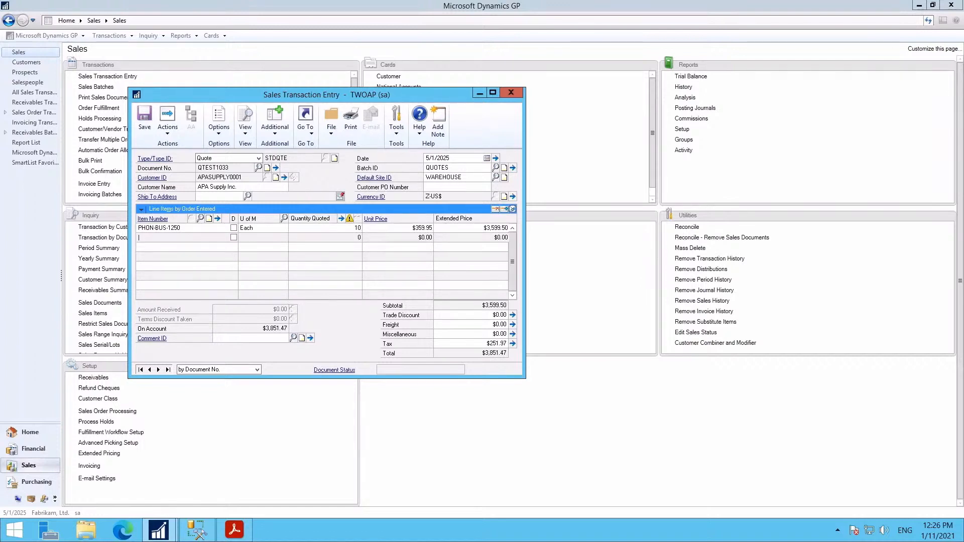
text(ACCS-HDS-2EAR)
key(Tab)
text(10)
key(Tab)
key(Tab)
key(Tab)
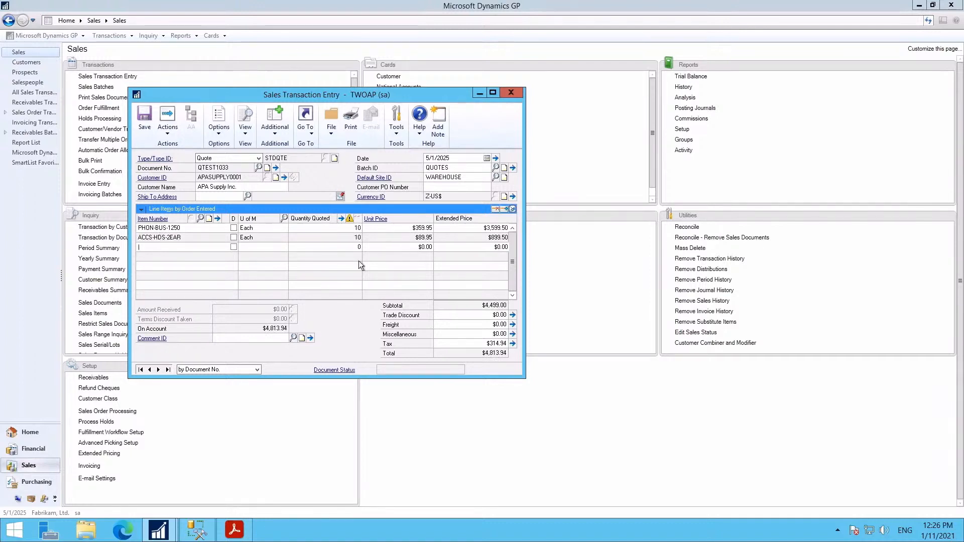
- Set the quote expiration date to 5/8/2025 and expand the line items to show their details
click(494, 158)
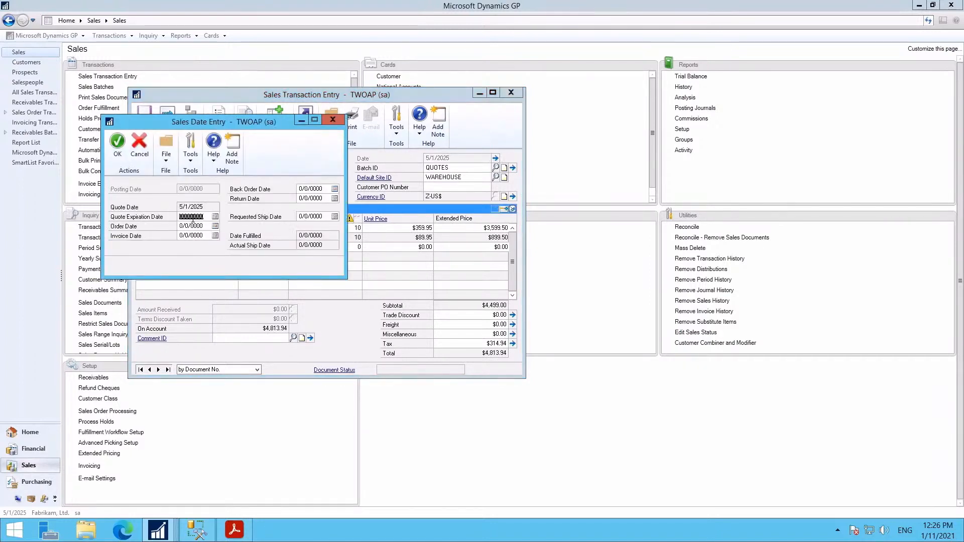
text(05082025)
key(Tab)
click(117, 143)
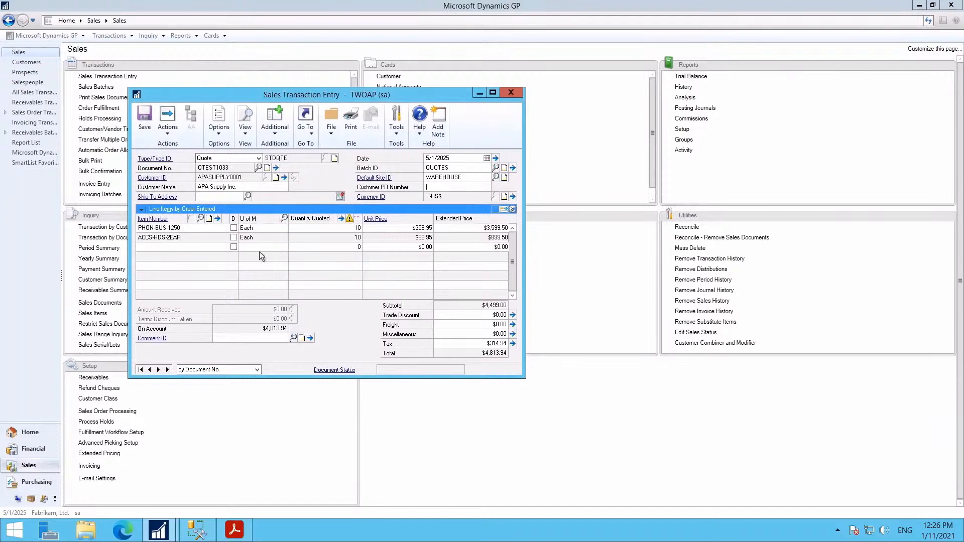
click(155, 228)
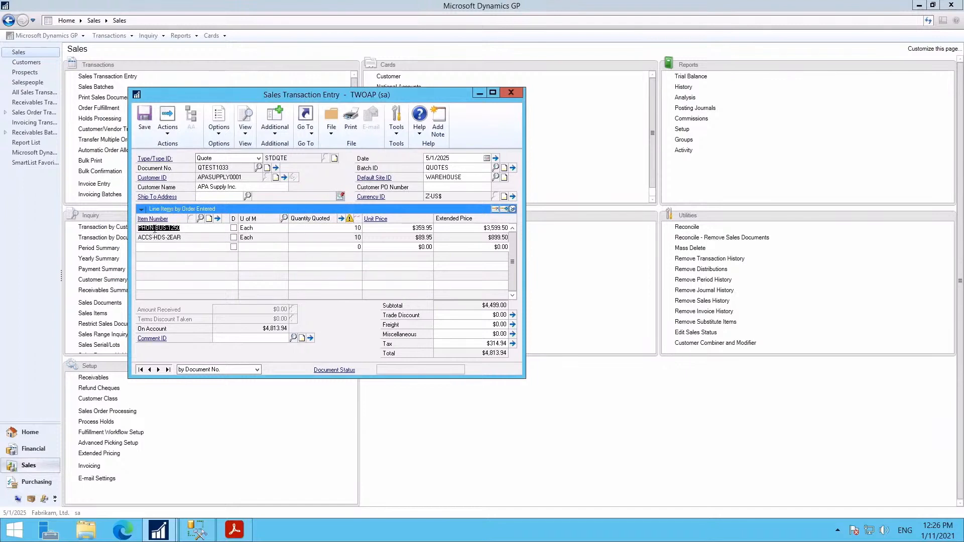
click(512, 209)
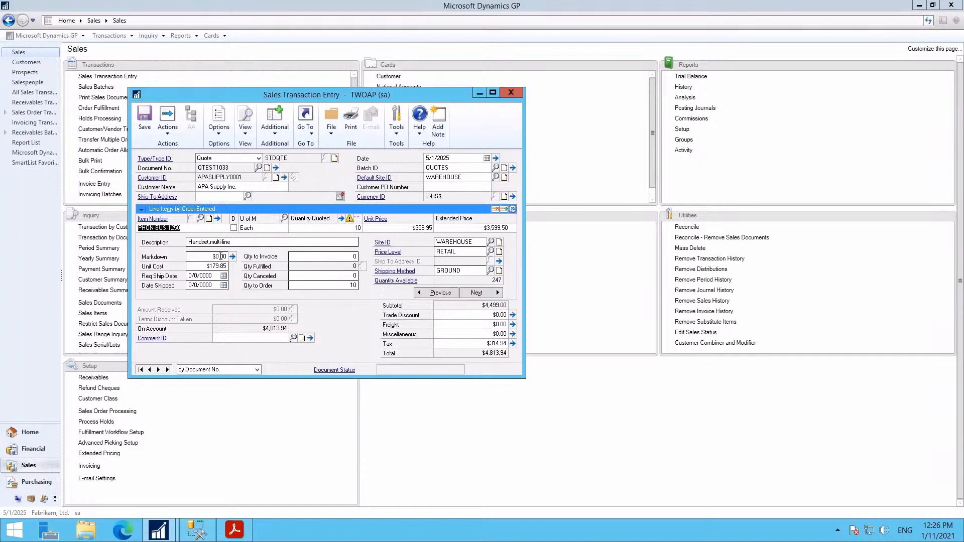
- Go to the ACCS-HDS-2EAR line and confirm its availability of 108 units
click(490, 293)
click(386, 282)
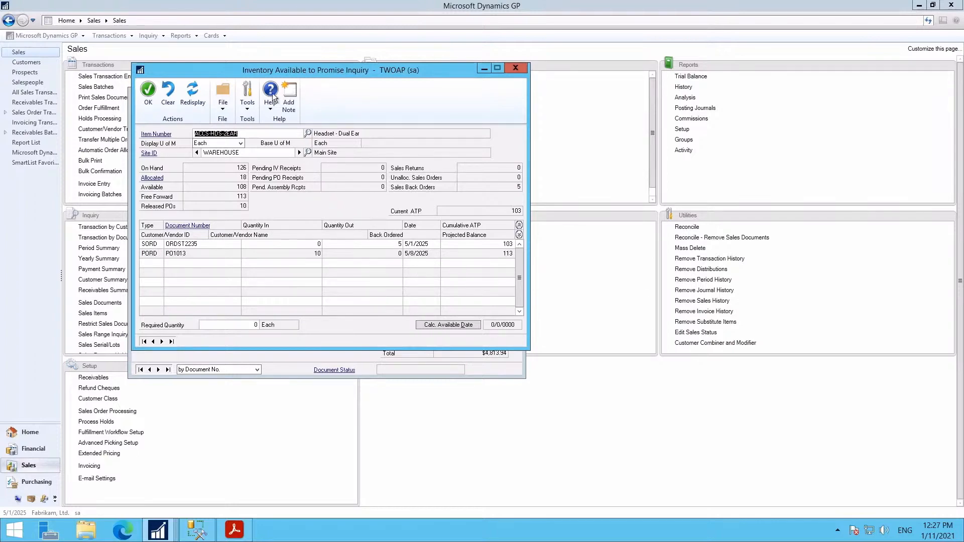
click(147, 92)
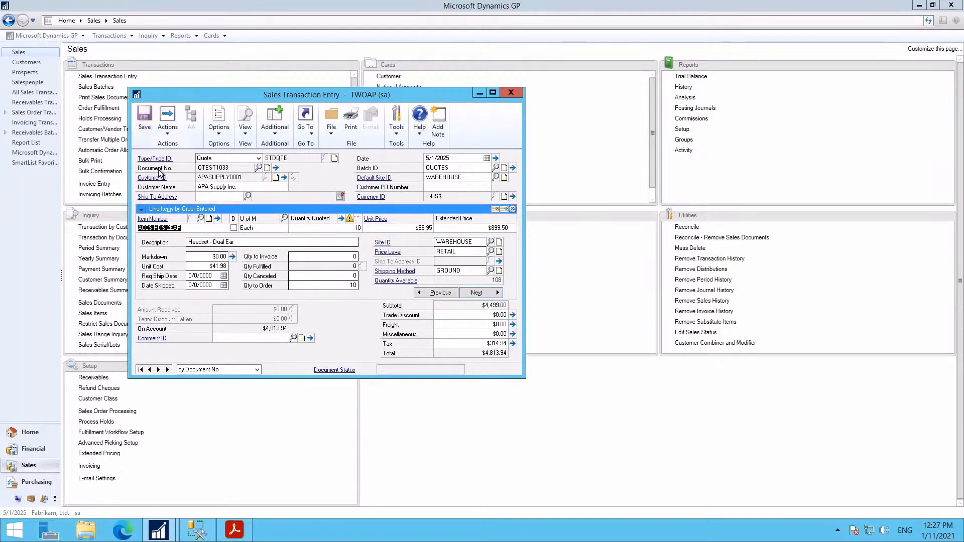
- Save the quote and select the Quotes document for printing
click(350, 126)
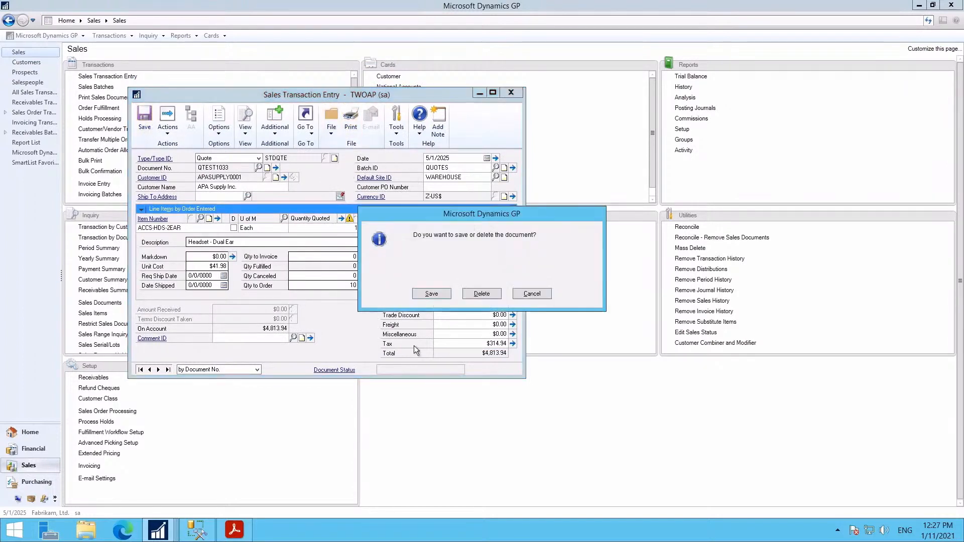
click(432, 294)
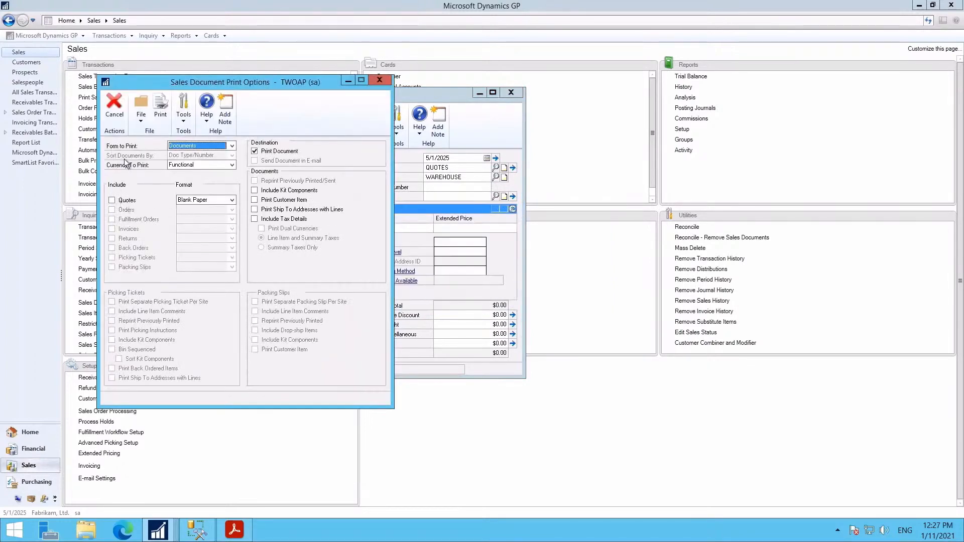
click(116, 201)
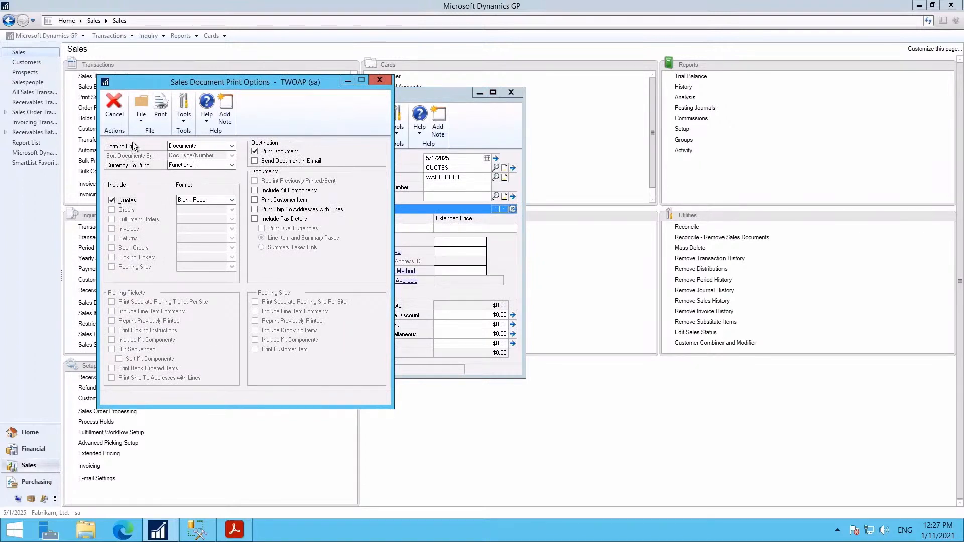
click(118, 200)
click(119, 191)
click(160, 107)
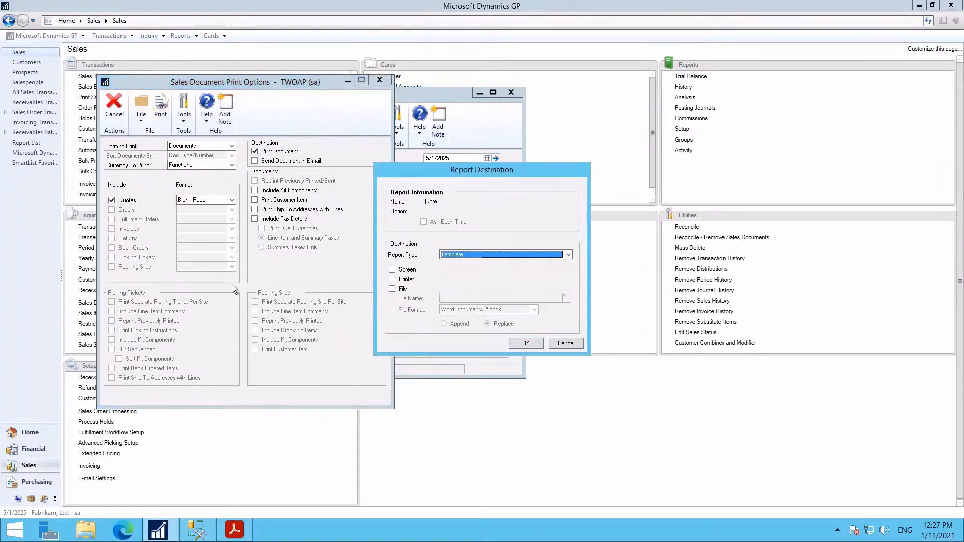
- Print the quote to Adobe PDF, save the PDF, and open it in Acrobat Reader
click(392, 279)
click(526, 343)
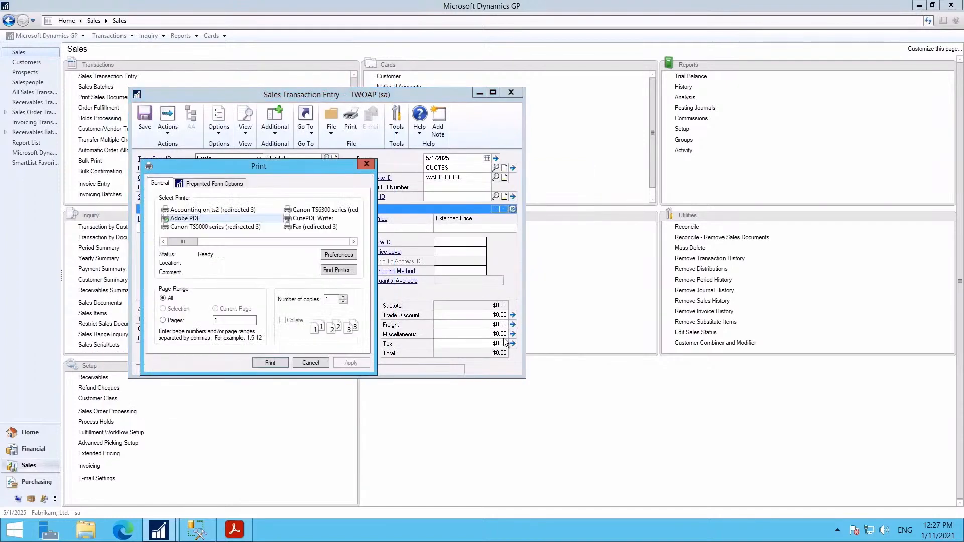
click(271, 363)
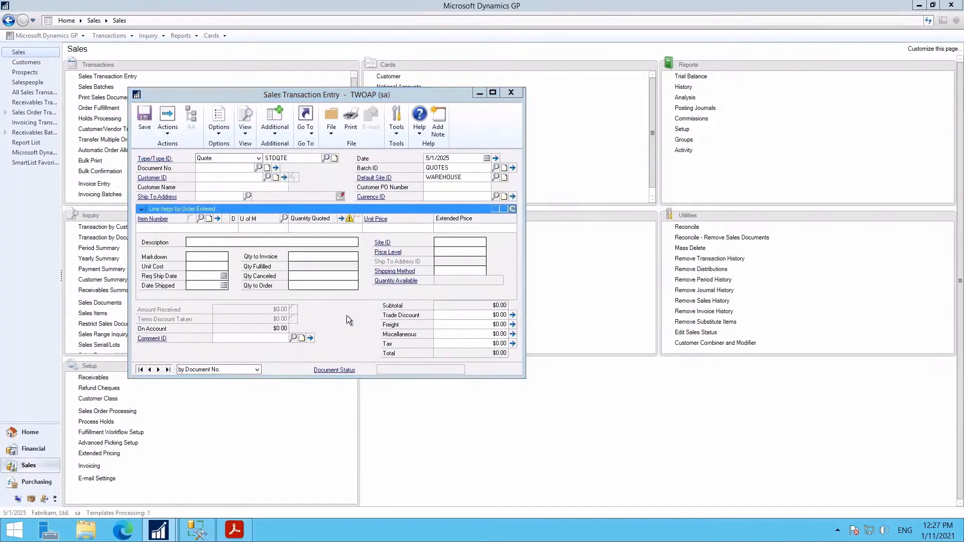
click(294, 224)
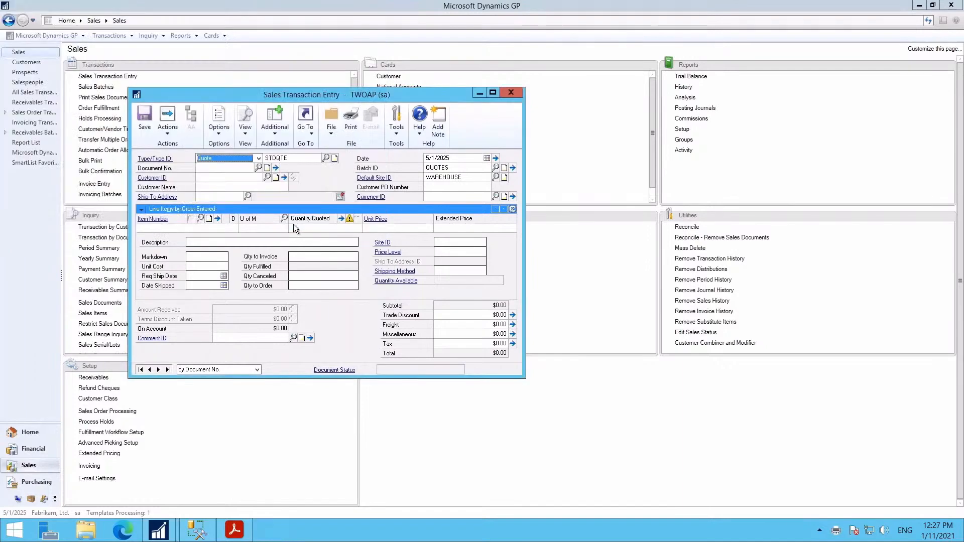
click(245, 532)
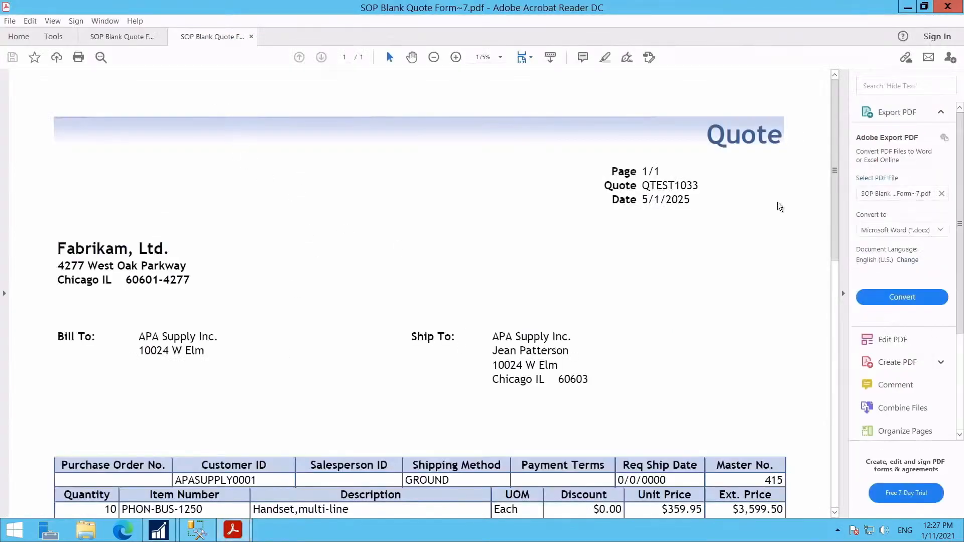
- Zoom the quote PDF to 100%, check the $4,813.94 total, and minimize Acrobat
click(433, 57)
click(433, 57)
click(433, 57)
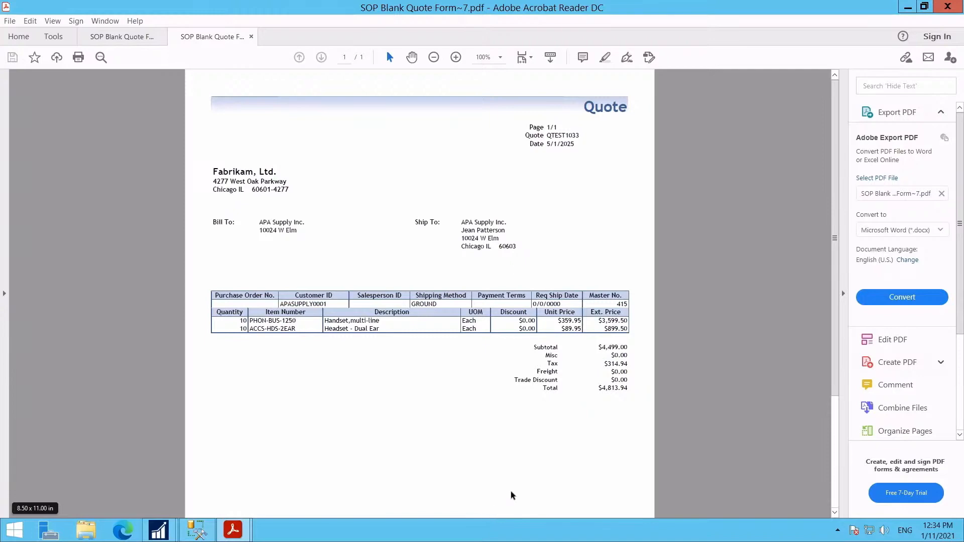
click(908, 9)
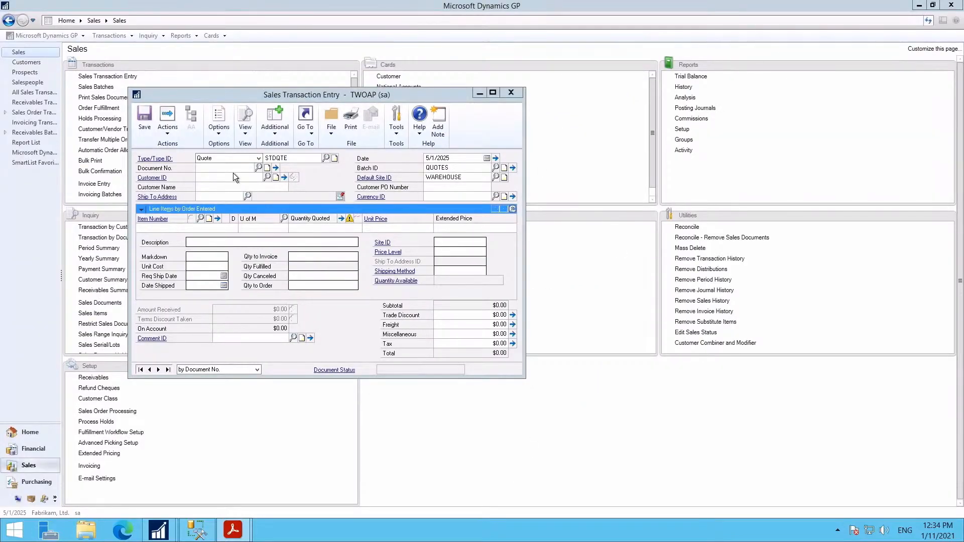
- Reopen quote QTEST1033 from the QUOTES batch and open the PHON-BUS-1250 line details
click(258, 167)
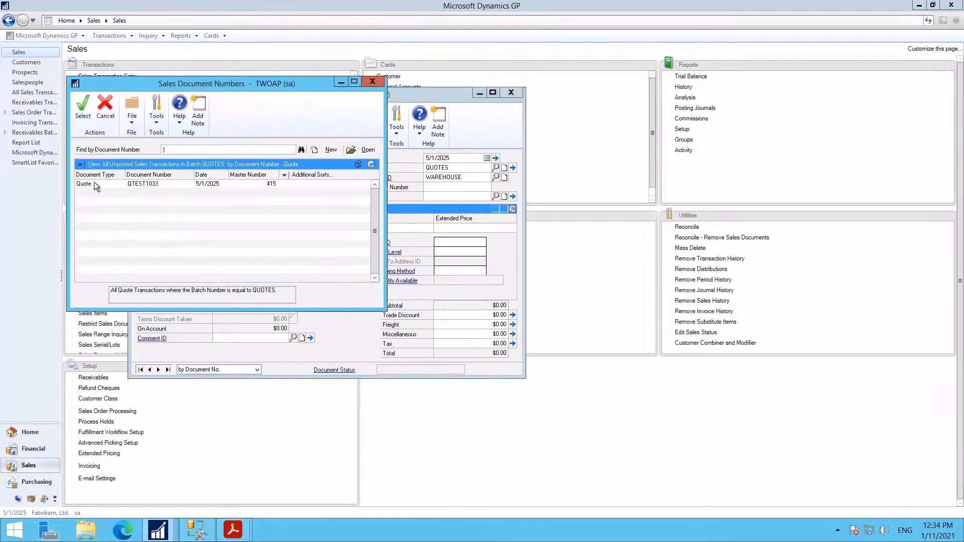
double_click(93, 183)
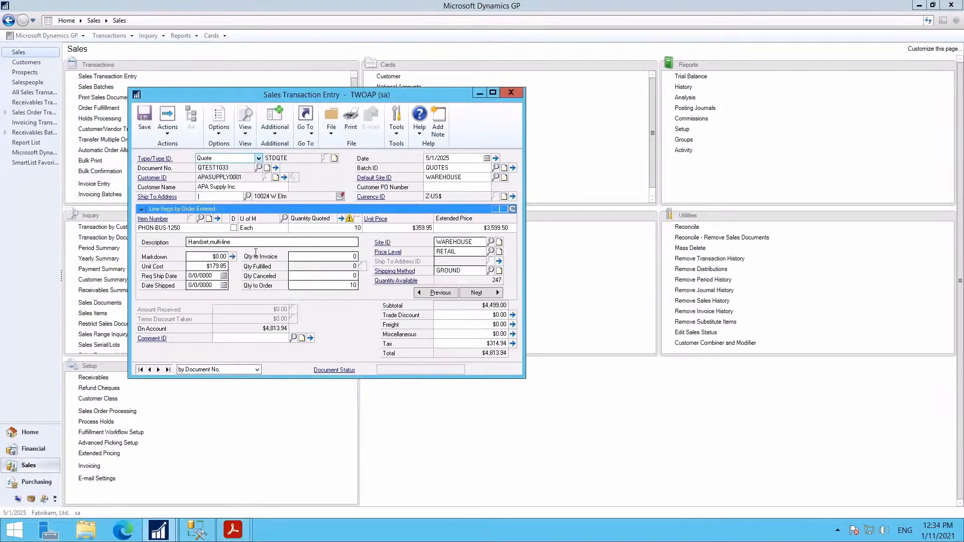
click(210, 227)
click(218, 219)
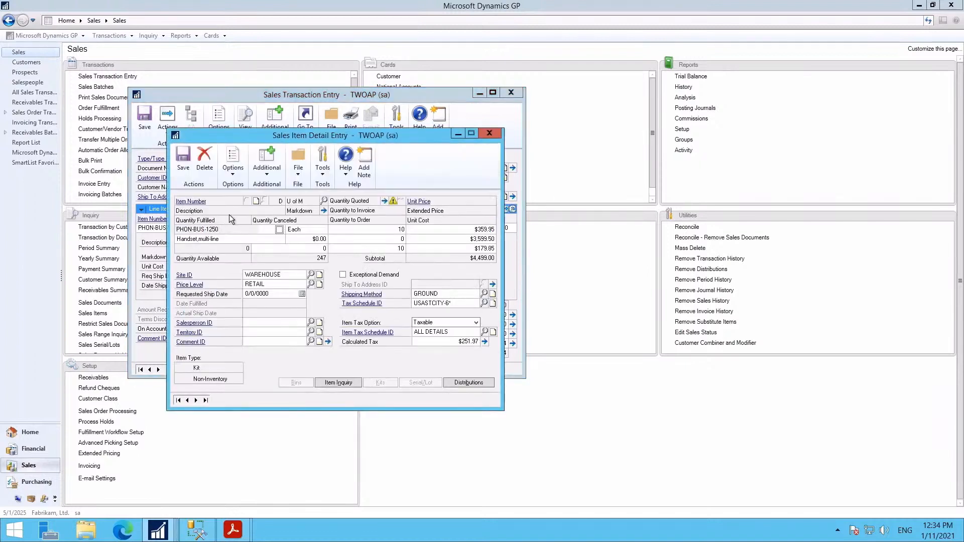
- Give the PHON-BUS-1250 line a 10% markdown and save the line's pricing details
click(323, 210)
click(221, 185)
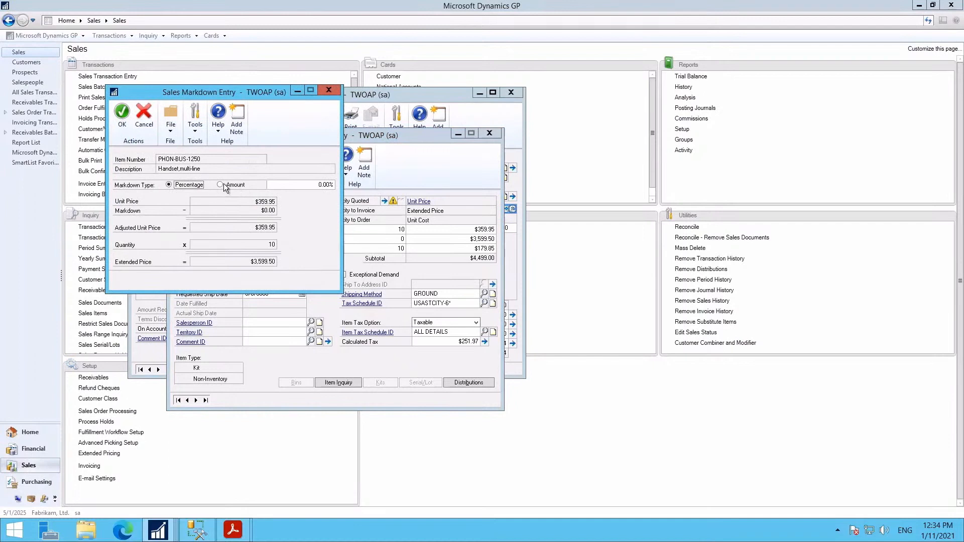
click(189, 185)
click(290, 182)
text(10)
click(121, 119)
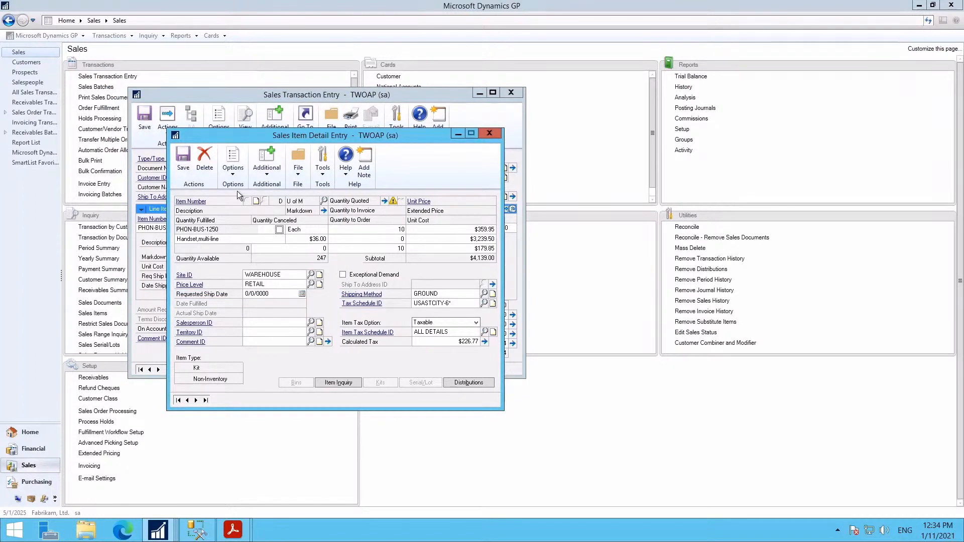
click(183, 158)
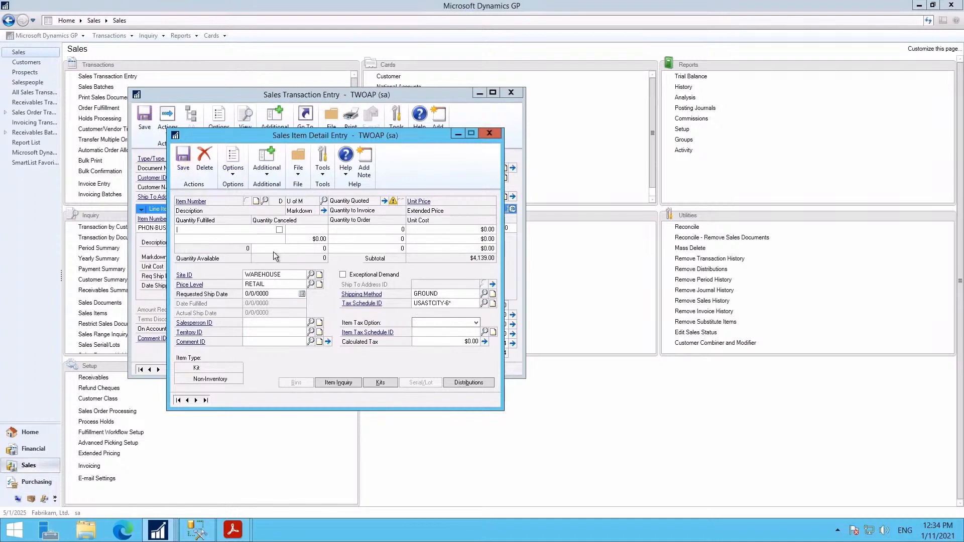
click(484, 133)
double_click(334, 285)
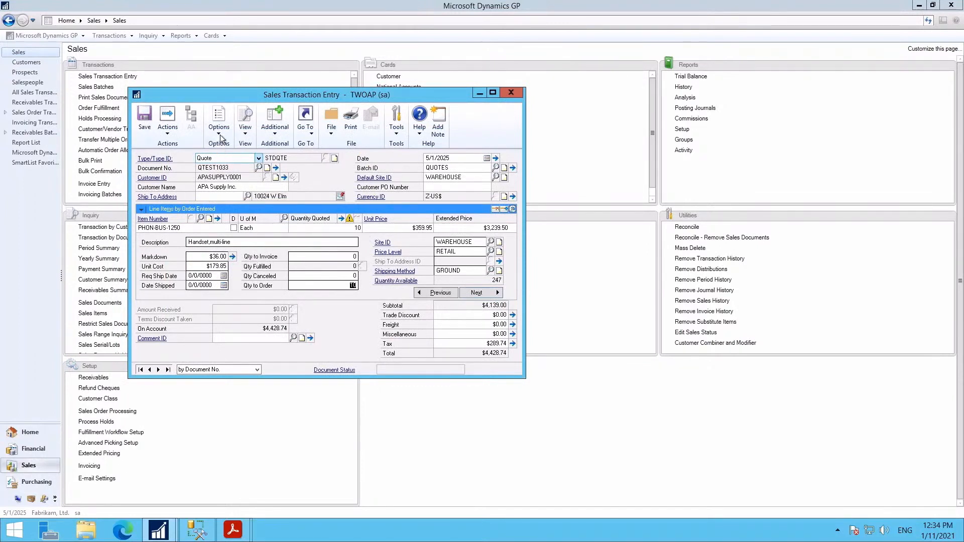
- Transfer the quote to an order with Include Totals checked
click(163, 134)
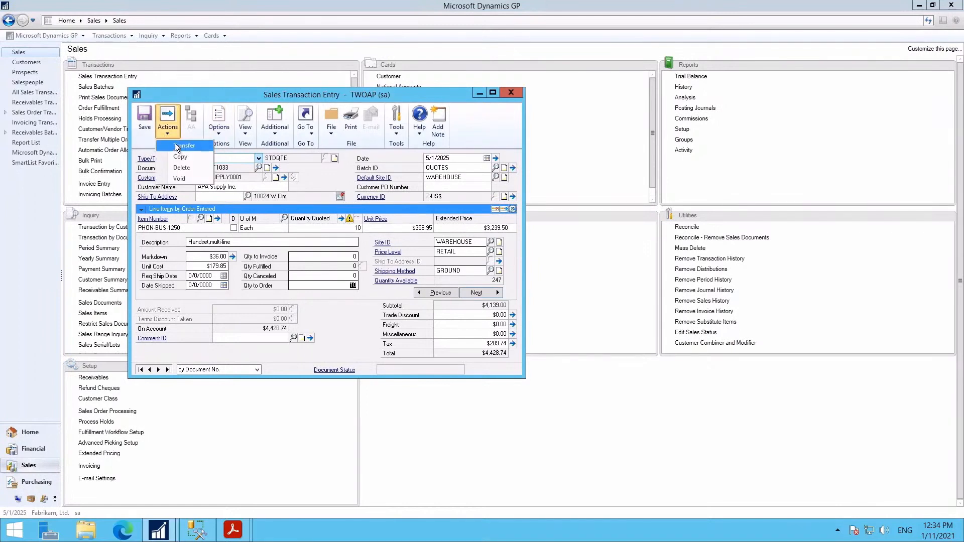
click(180, 146)
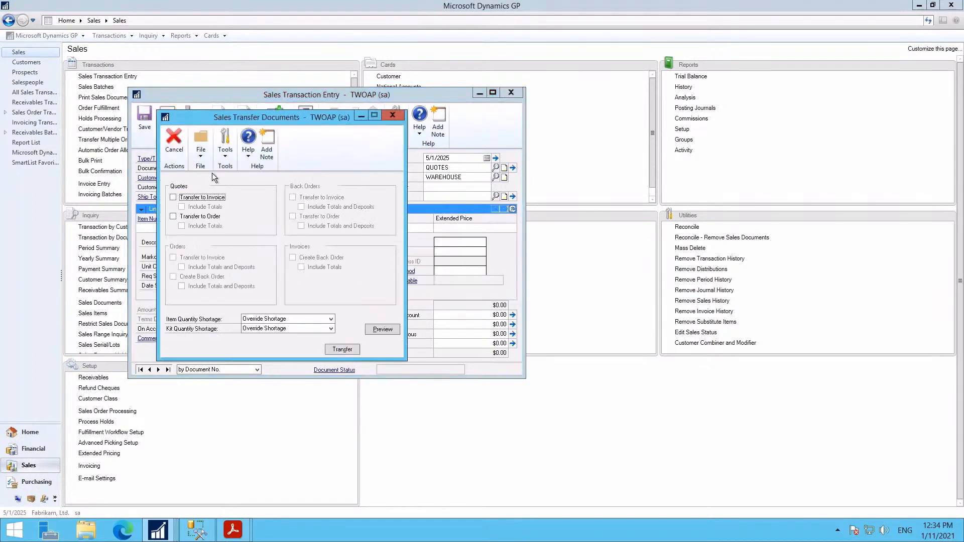
click(174, 216)
click(182, 227)
click(331, 351)
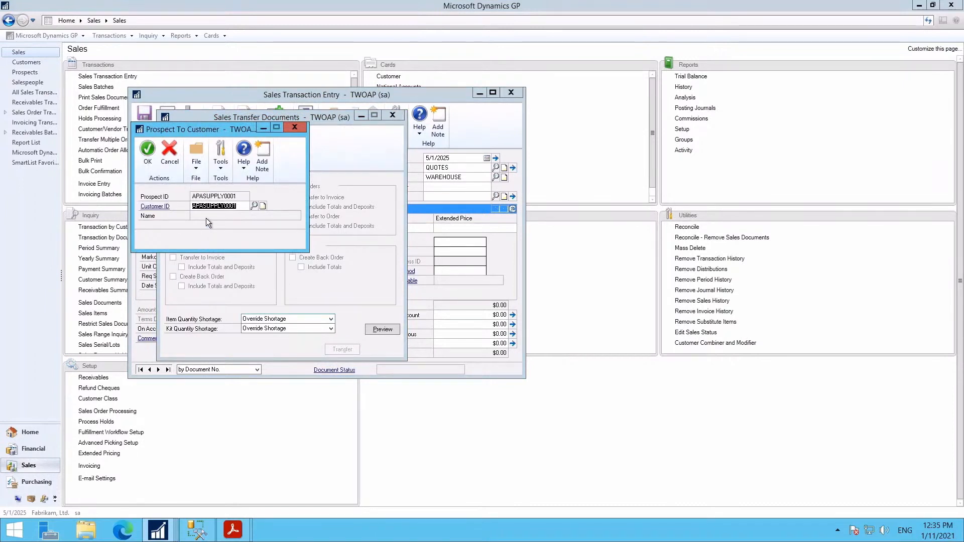
- Accept converting the prospect and give the new customer address ID PRIMARY
click(147, 159)
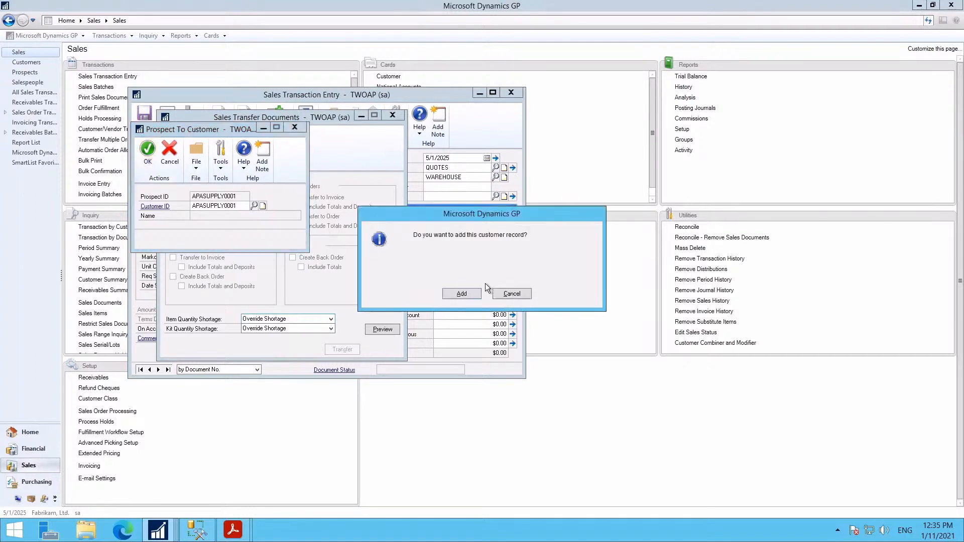
key(Return)
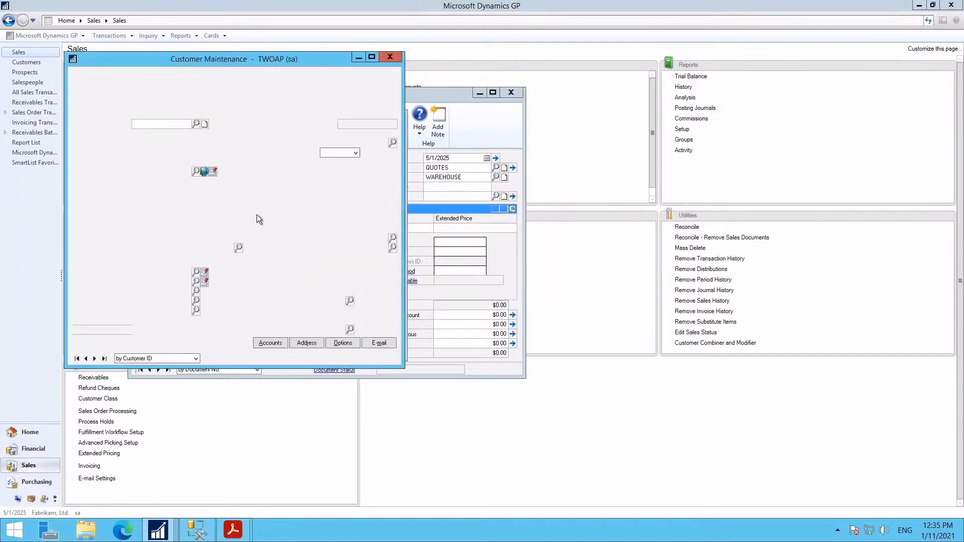
key(Tab)
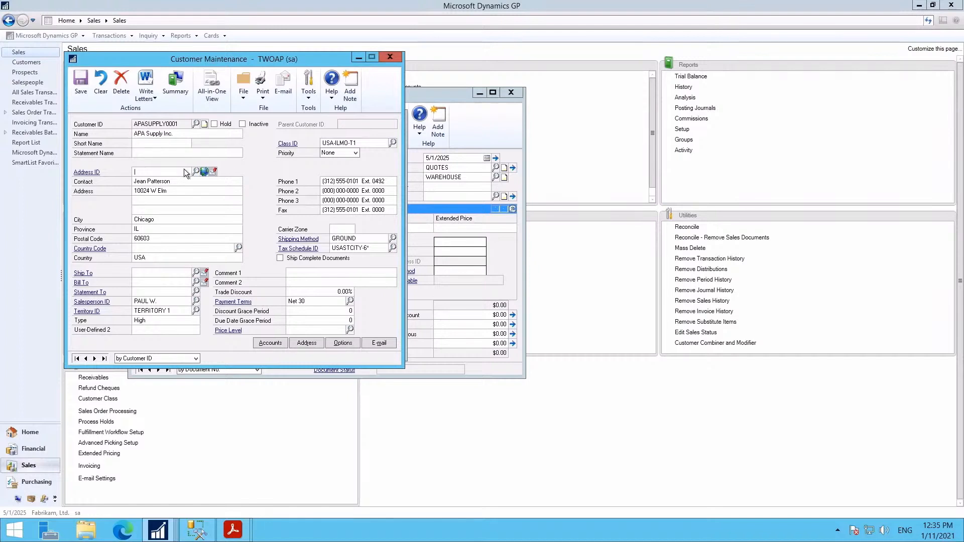
text(P)
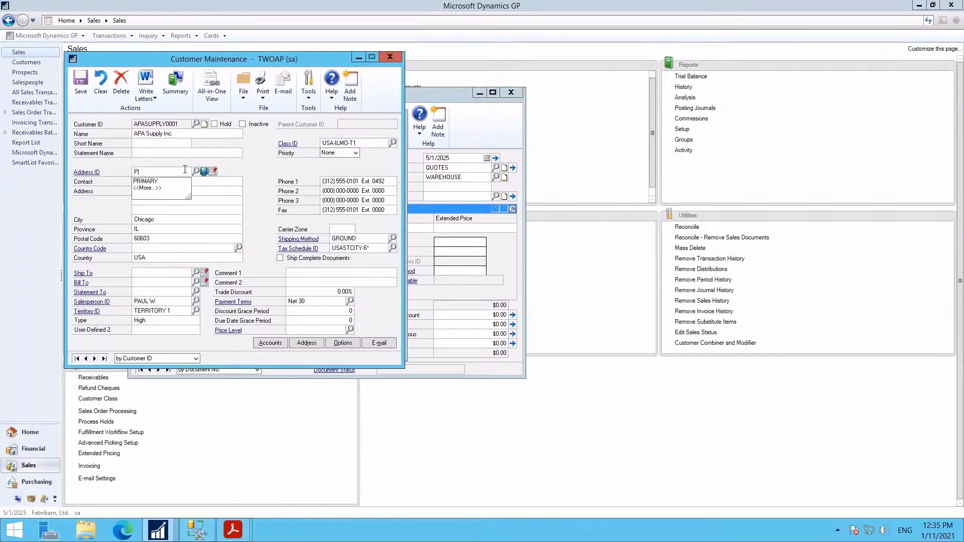
text(RIMARY)
key(Down)
key(Tab)
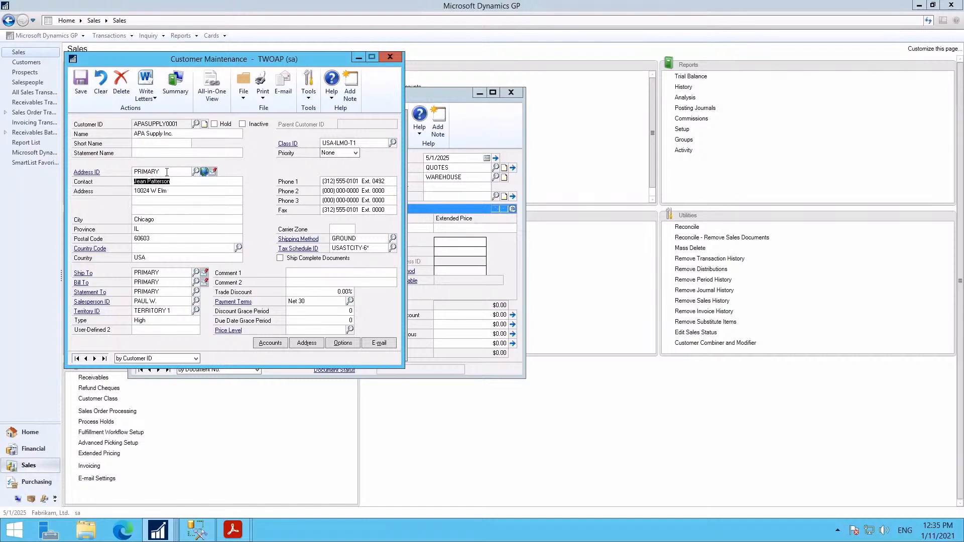
key(shift+Tab)
- Check the $20,000.00 credit limit in Options, then save and close the customer record
click(343, 345)
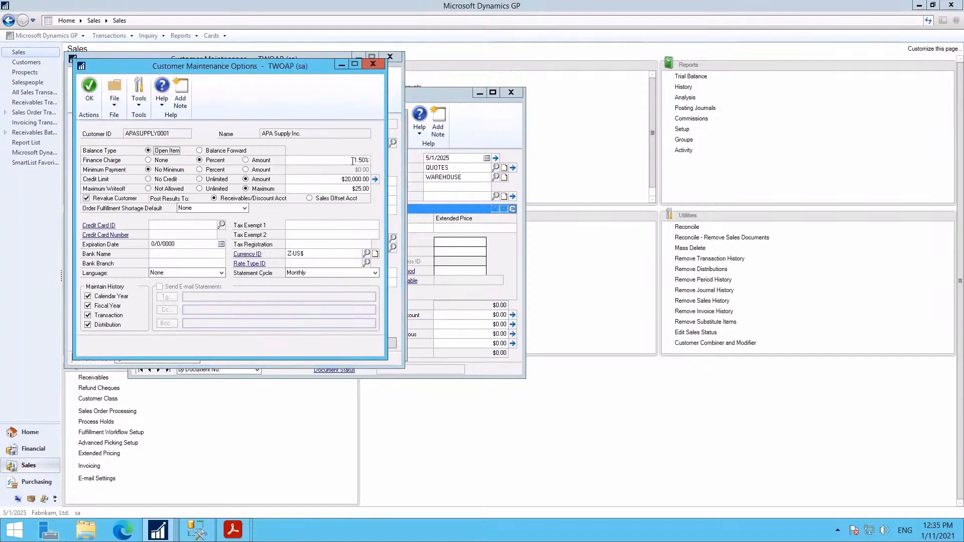
click(334, 179)
click(86, 92)
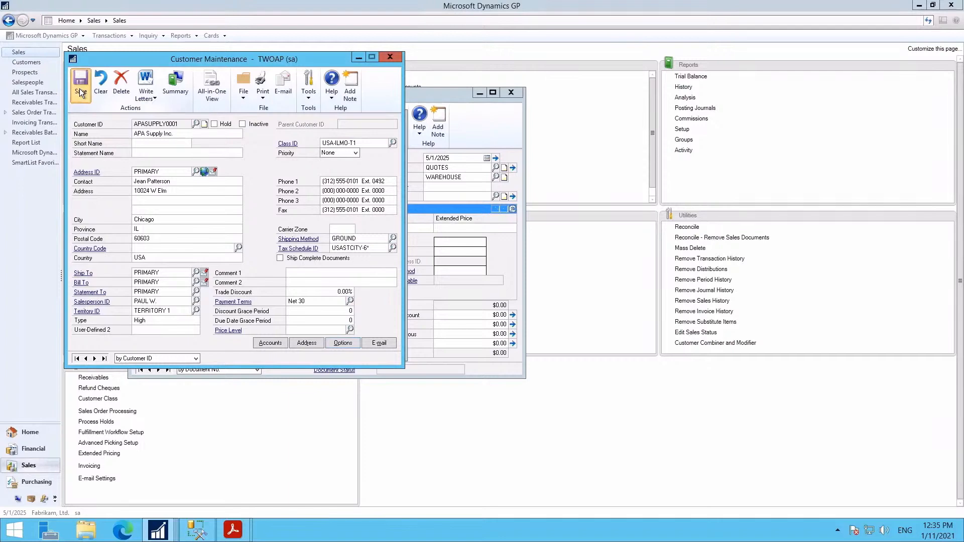
click(79, 88)
click(390, 57)
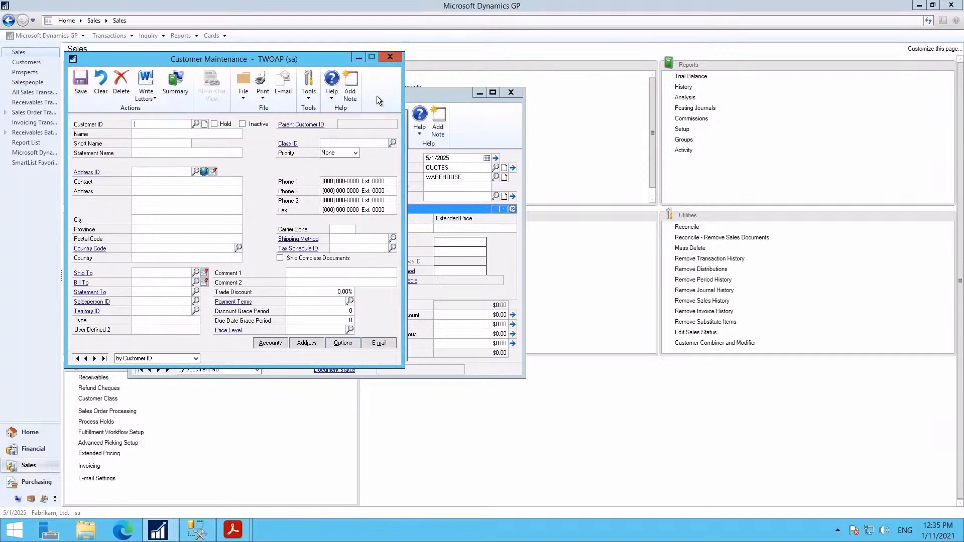
- Complete the transfer, view the SOP Transfer Log on screen showing 0 errors, and close it
click(147, 153)
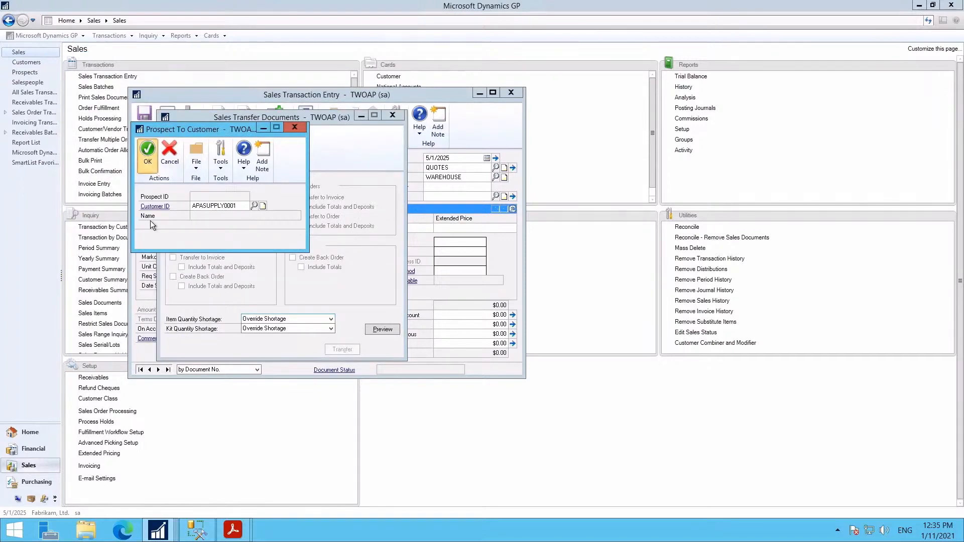
click(411, 262)
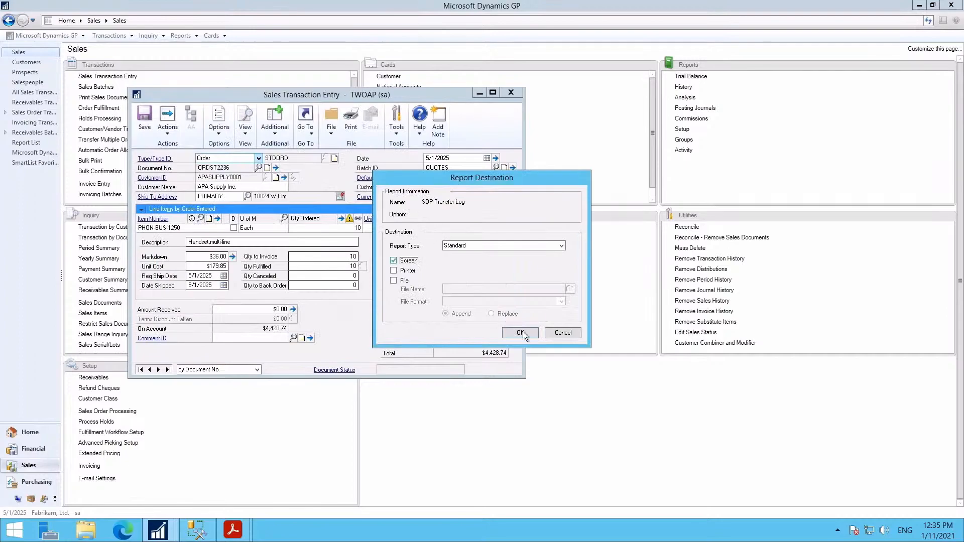
click(520, 333)
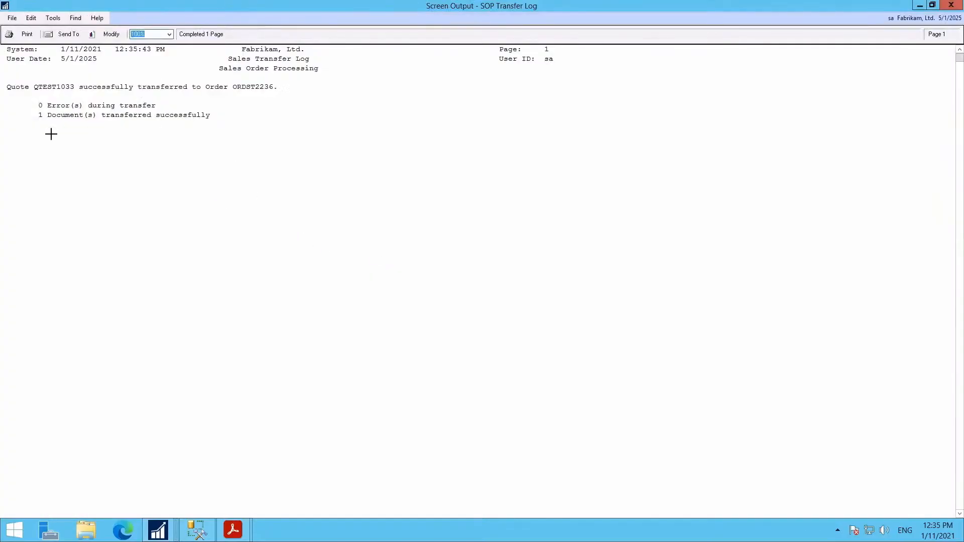
click(952, 6)
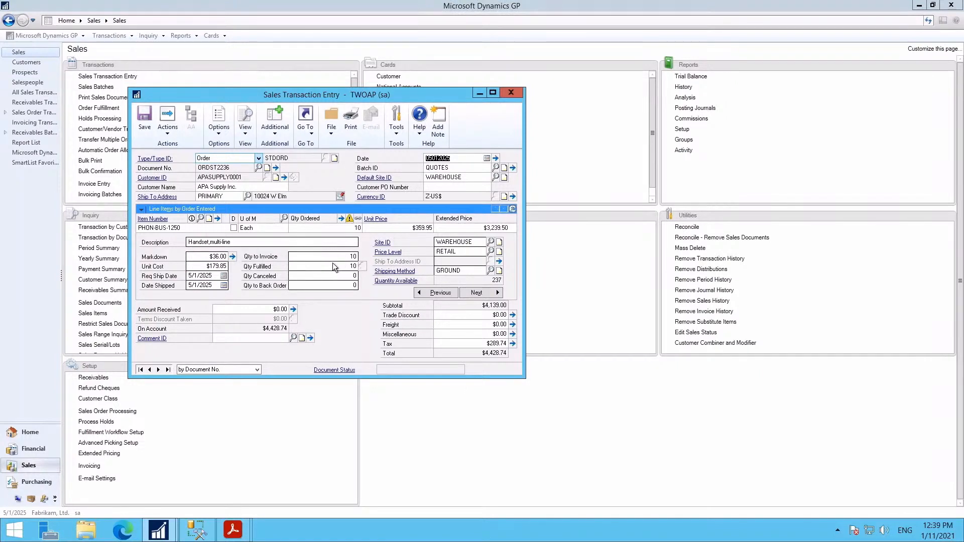
- Set the PHON-BUS-1250 line to 5 to invoice, leaving 0 to back order
click(342, 253)
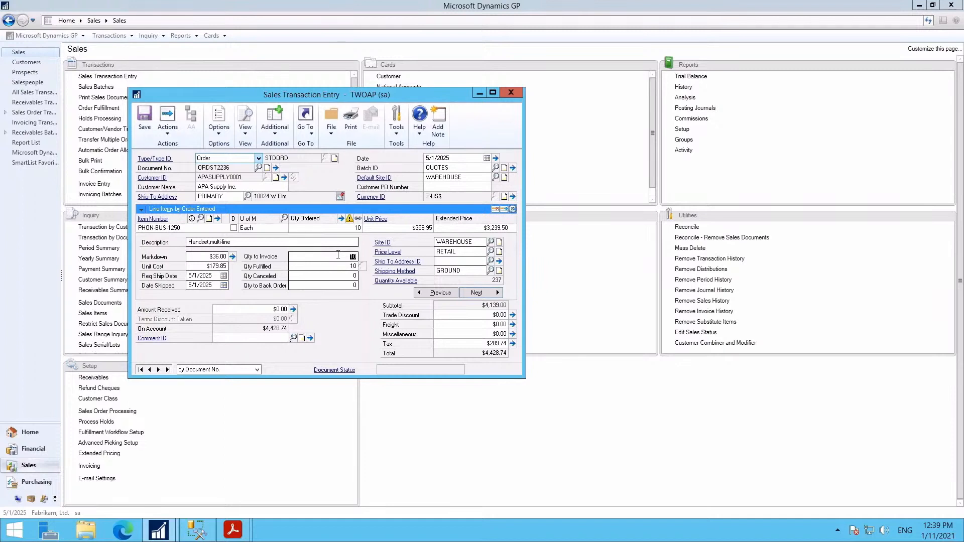
text(5)
key(Tab)
- Save the order, tick Orders, Picking Tickets and Packing Slips, then cancel without printing
click(353, 130)
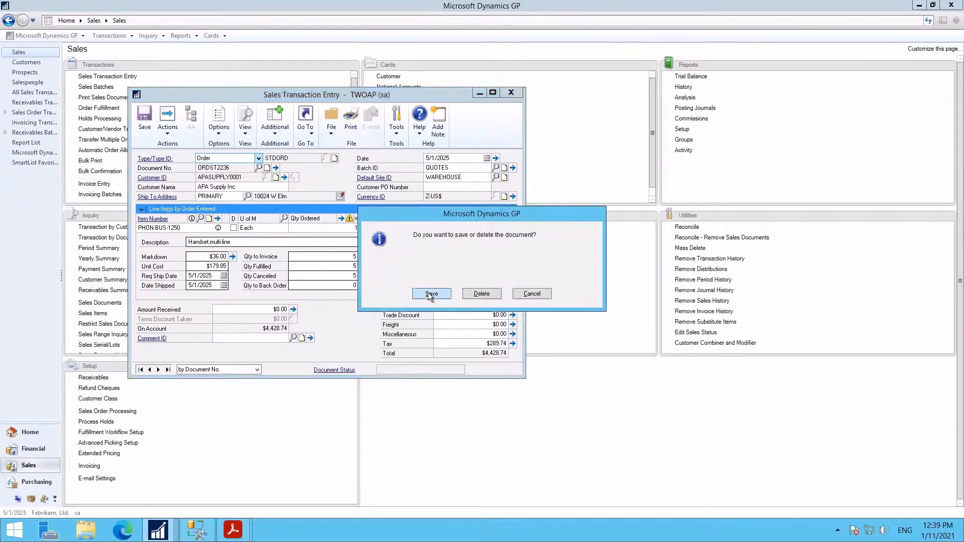
click(430, 294)
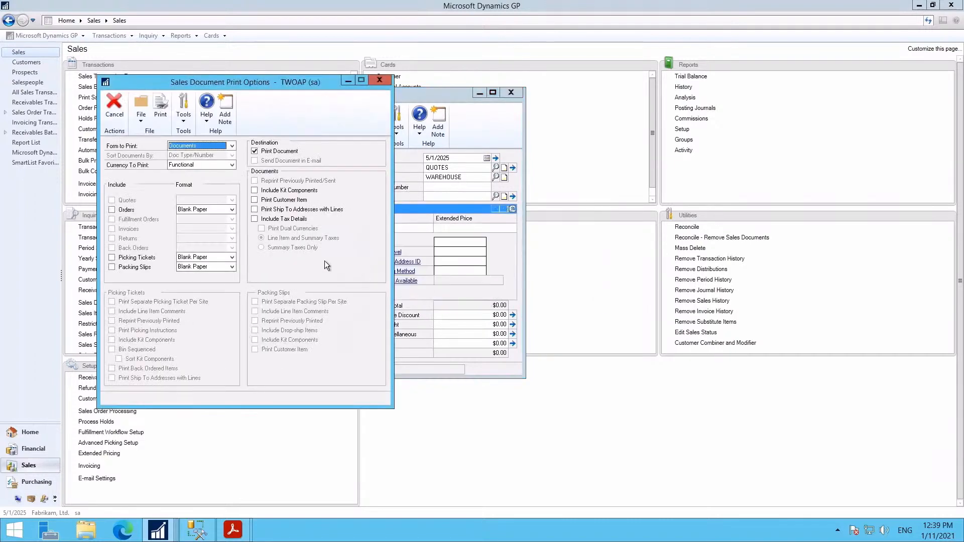
click(111, 210)
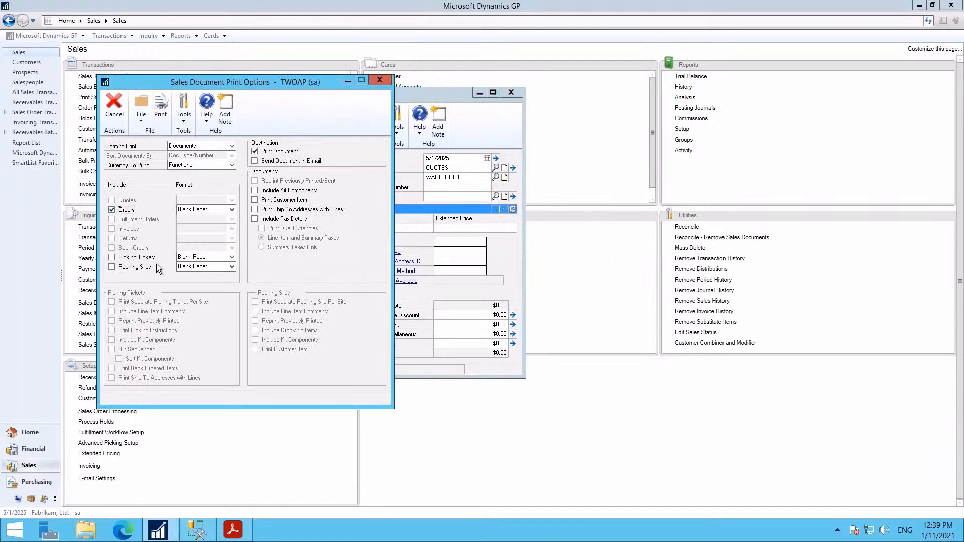
click(112, 258)
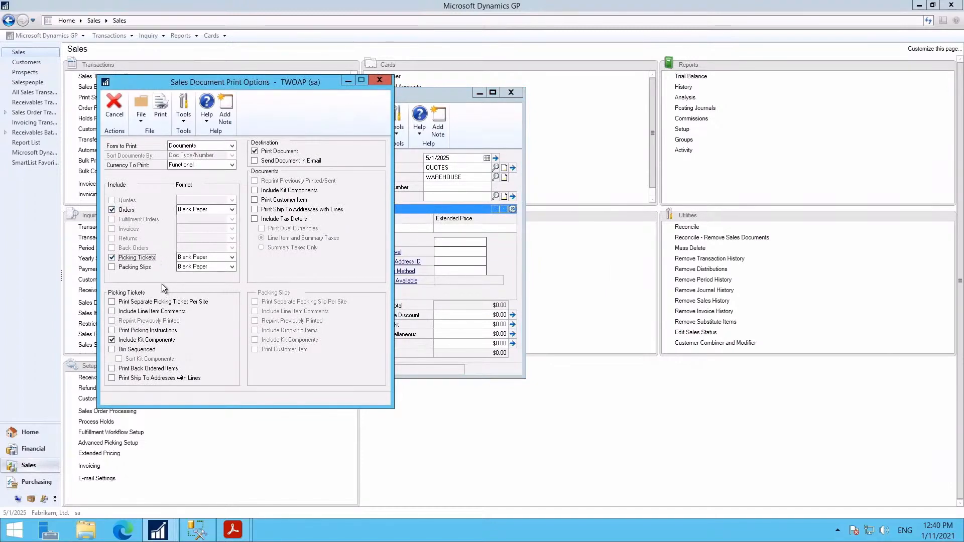
click(112, 267)
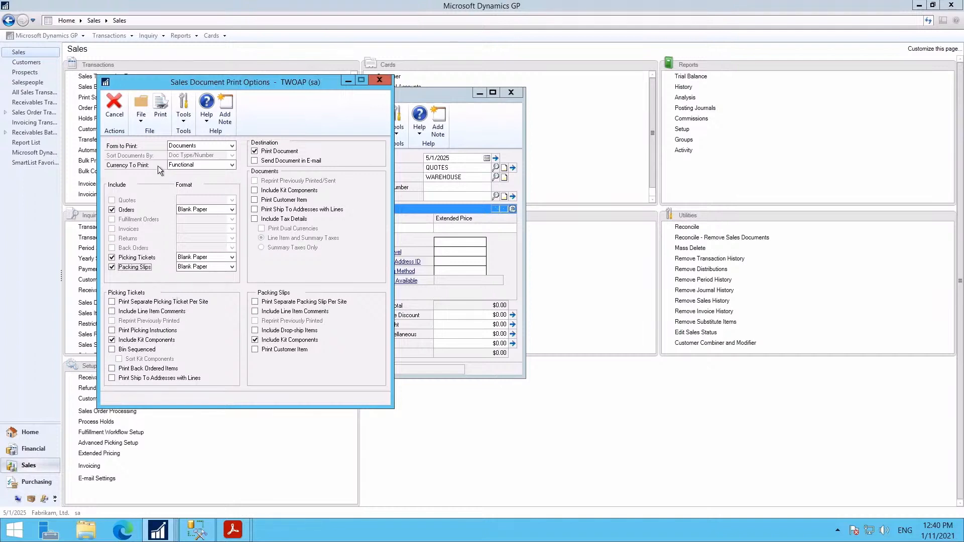
click(113, 106)
- Reopen the saved order and transfer it to an invoice with totals and deposits, logging to screen
click(258, 168)
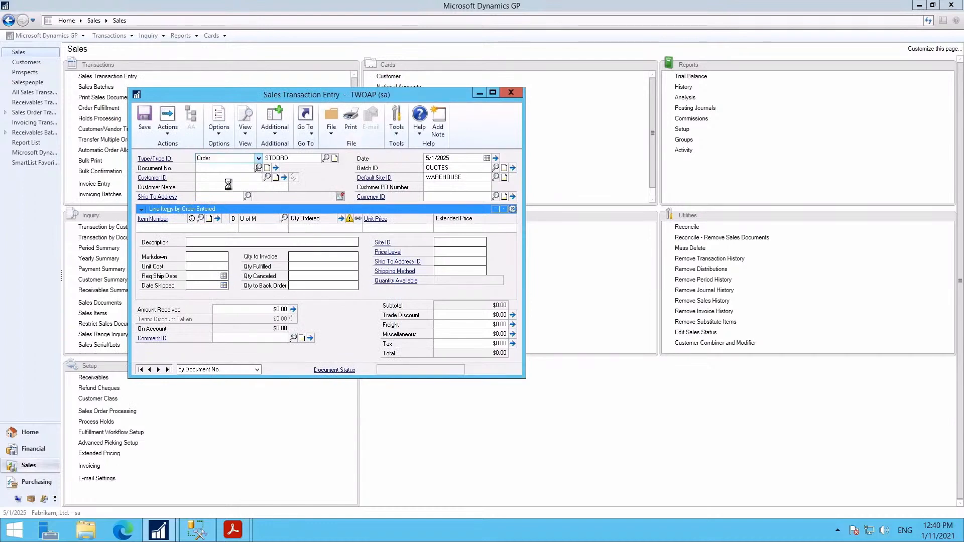
double_click(116, 201)
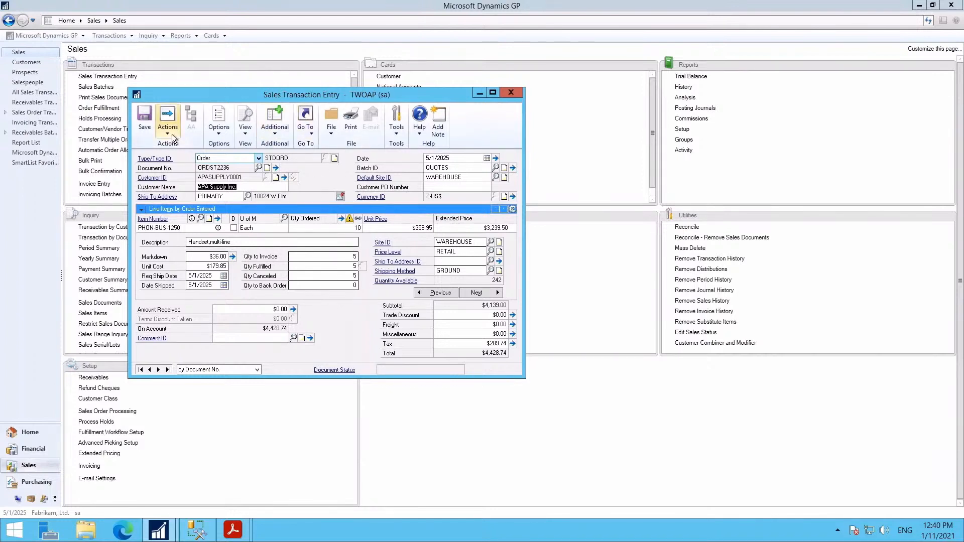
click(167, 120)
click(176, 150)
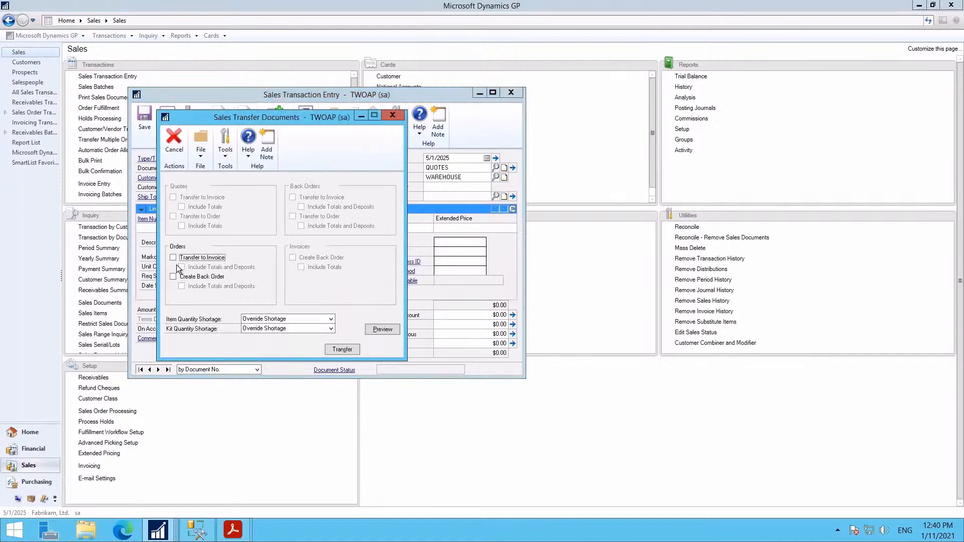
click(174, 259)
click(181, 267)
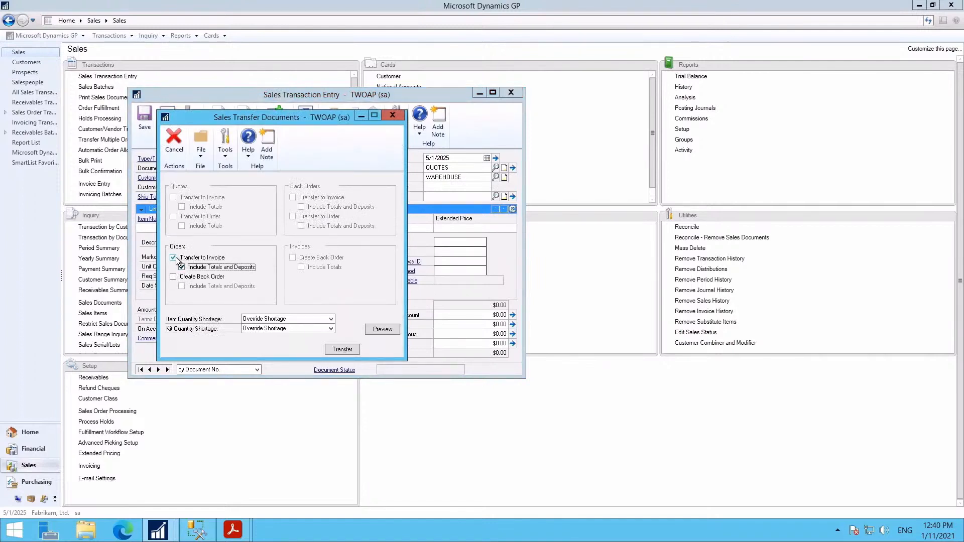
click(346, 351)
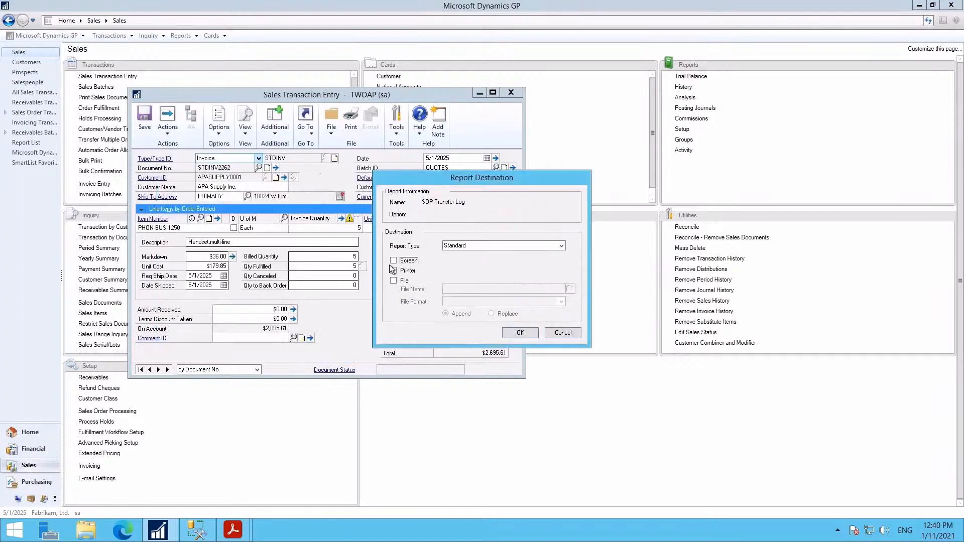
click(394, 261)
click(517, 329)
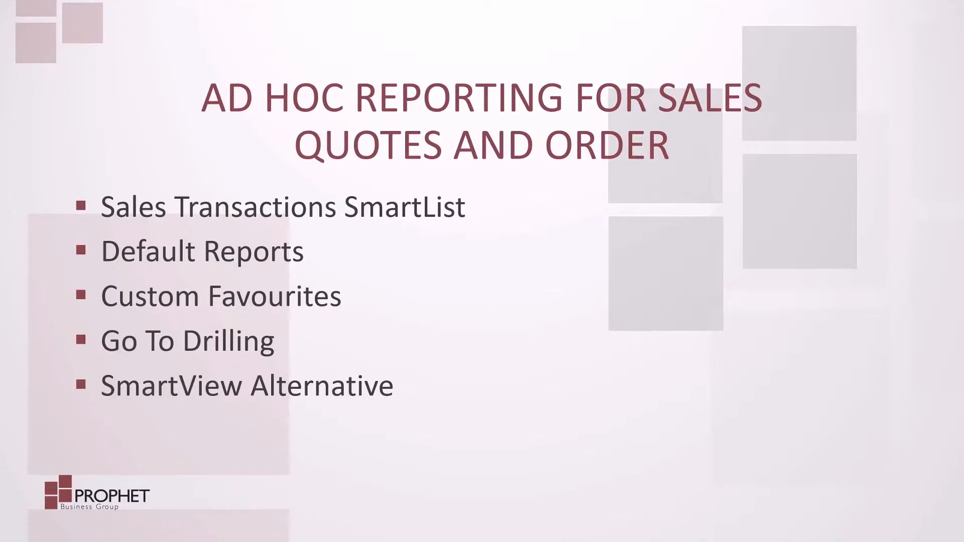
- Advance the slideshow to the Demonstration slide
key(Right)
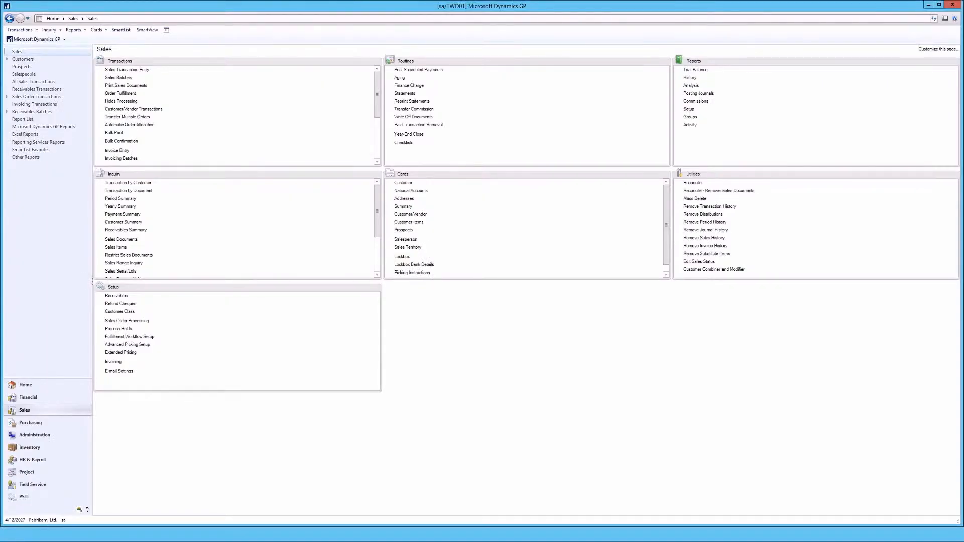
- Open SmartList and expand Sales > Sales Transactions to reveal its saved favorites
click(64, 39)
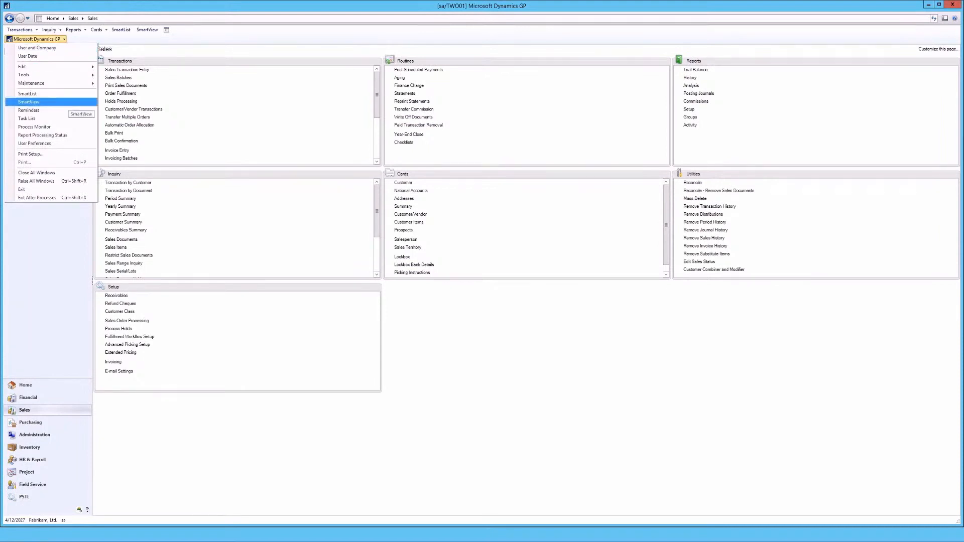
click(50, 93)
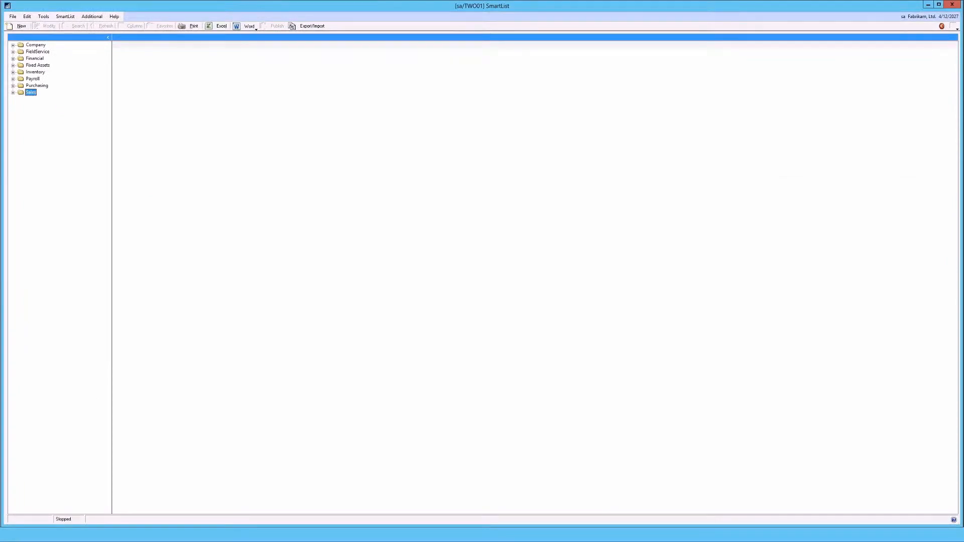
click(13, 92)
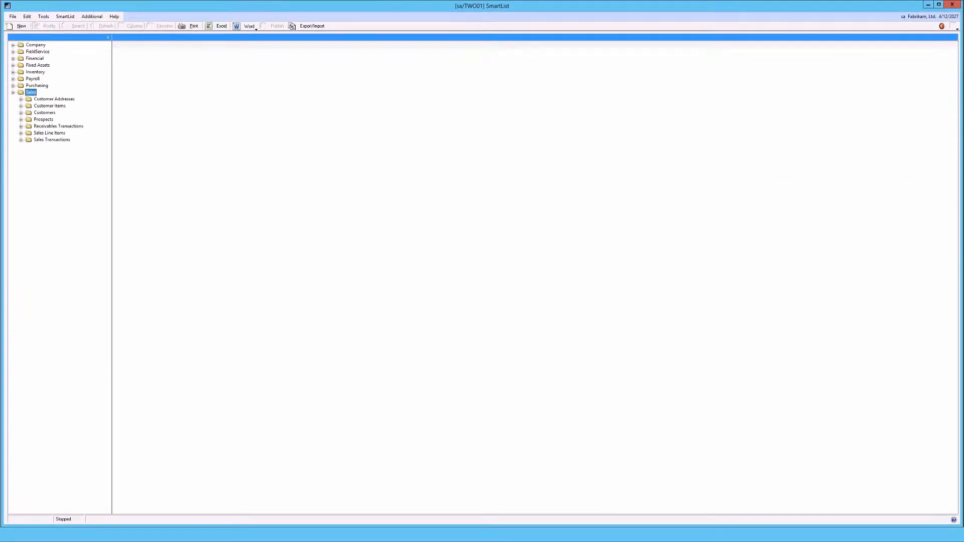
click(21, 140)
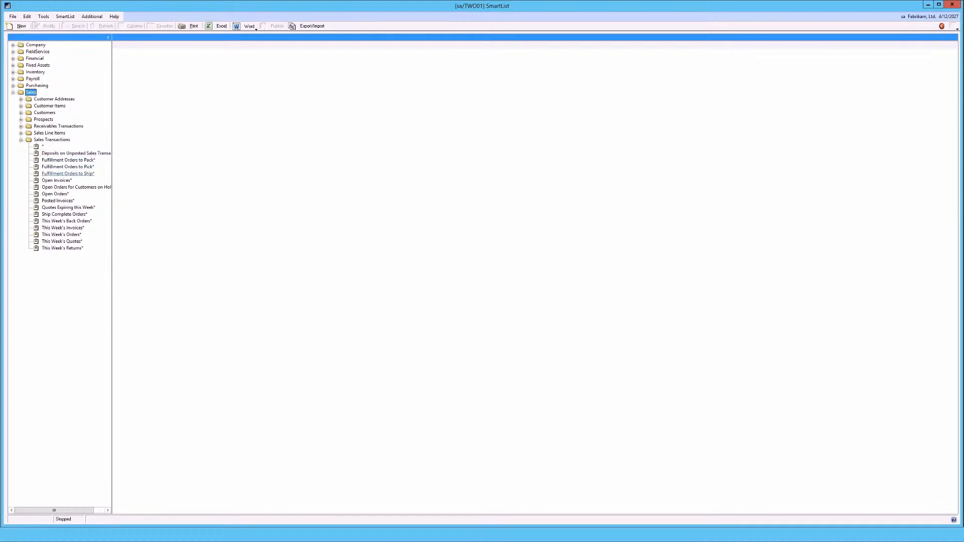
- Filter the Open Orders* list to Document Type Quote, deleting the Document Status condition
click(55, 193)
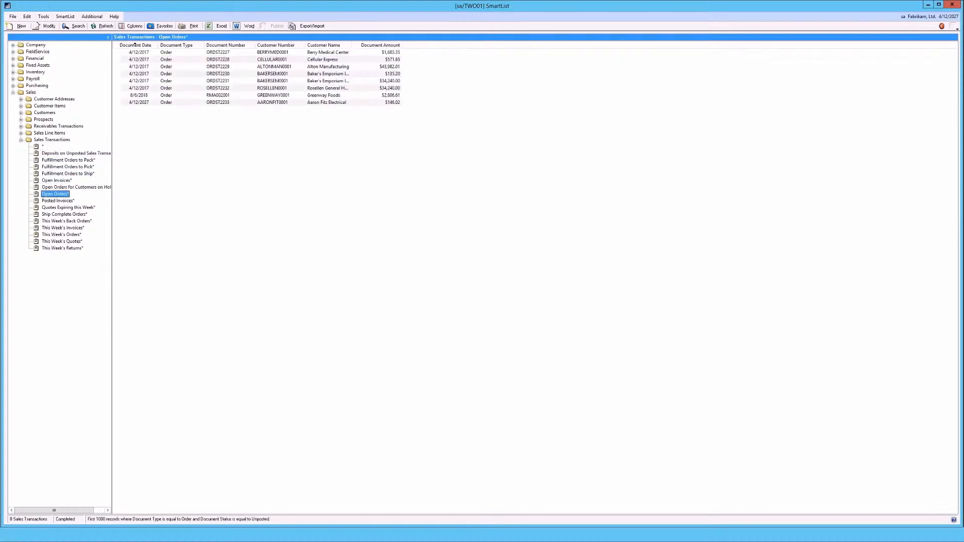
click(75, 25)
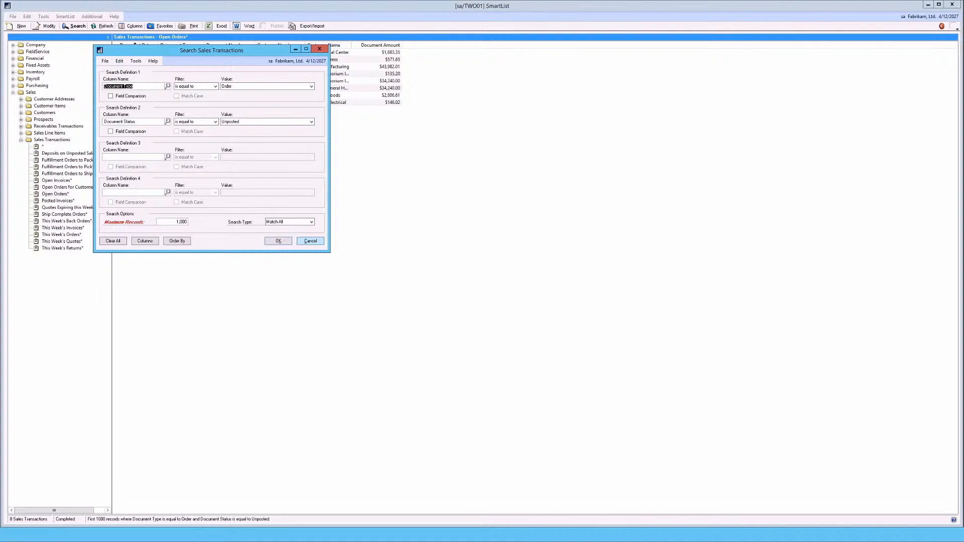
click(133, 121)
key(Delete)
click(312, 86)
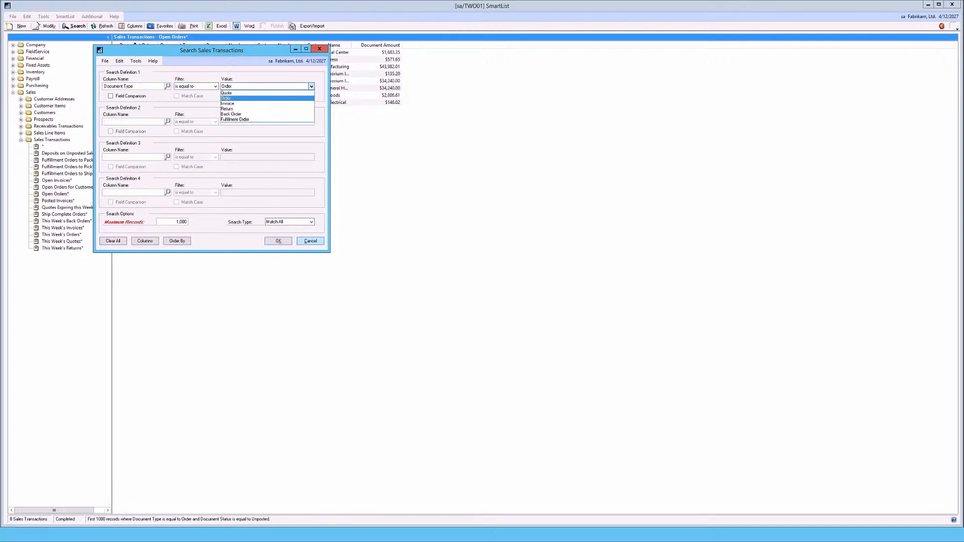
click(226, 92)
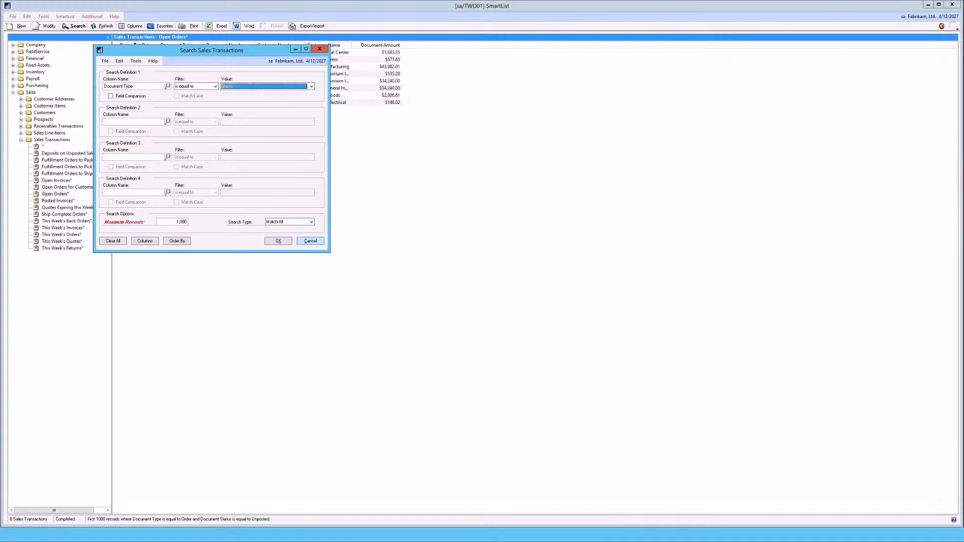
key(Return)
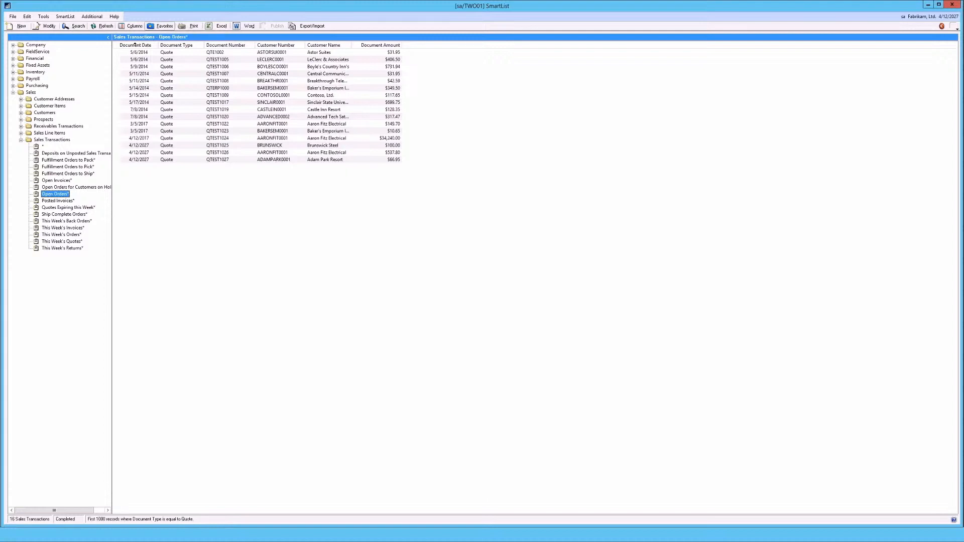
- Save the quote search as a Sales Transactions favorite named 'All Quotes' and reload it
click(161, 26)
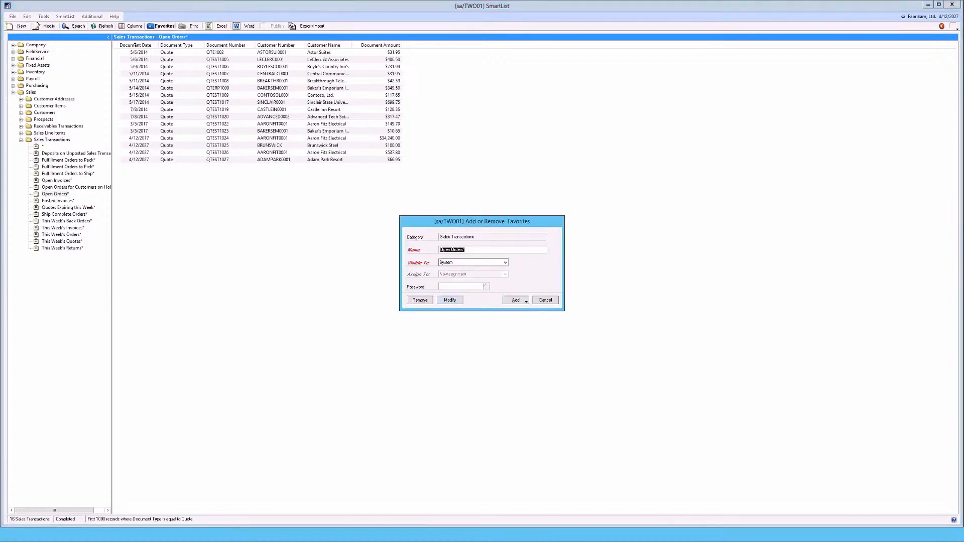
text(All Quotes)
click(516, 300)
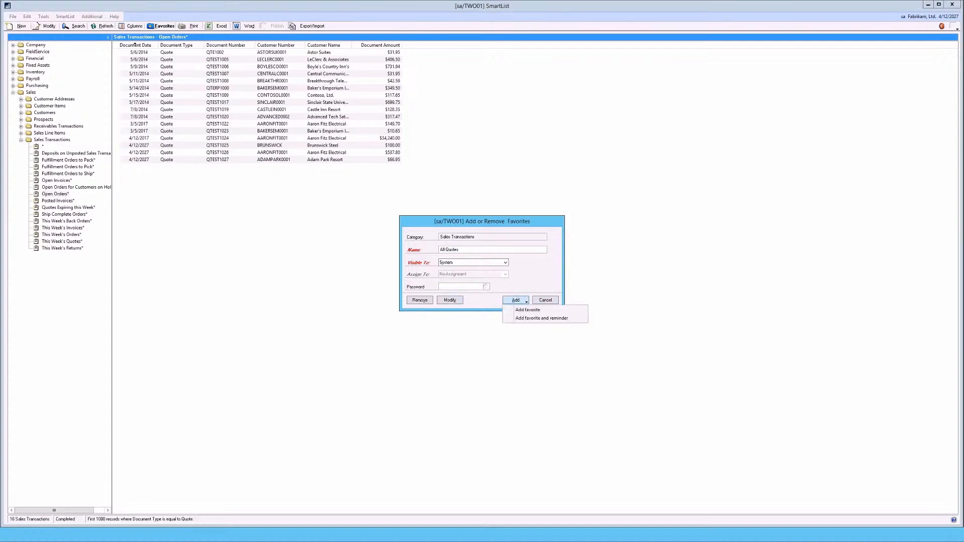
key(Return)
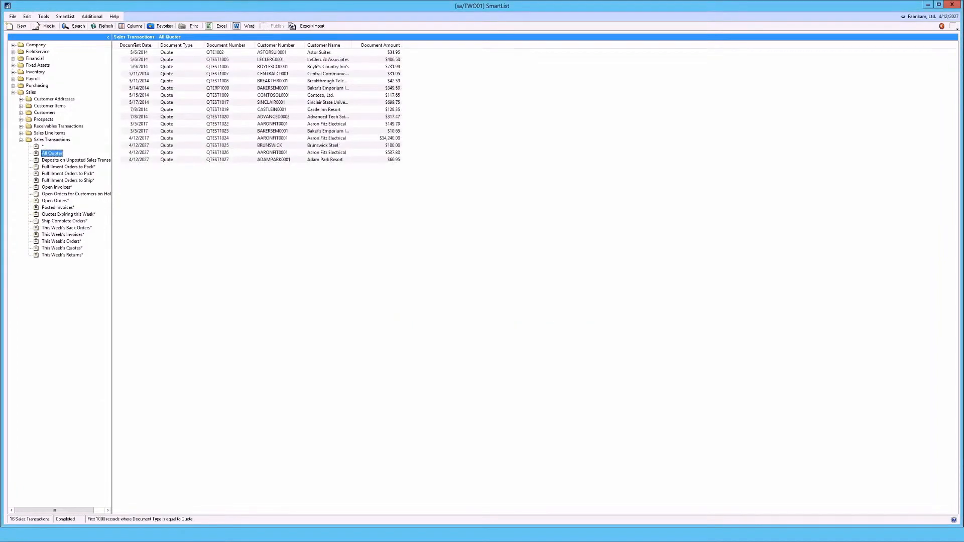
key(Up)
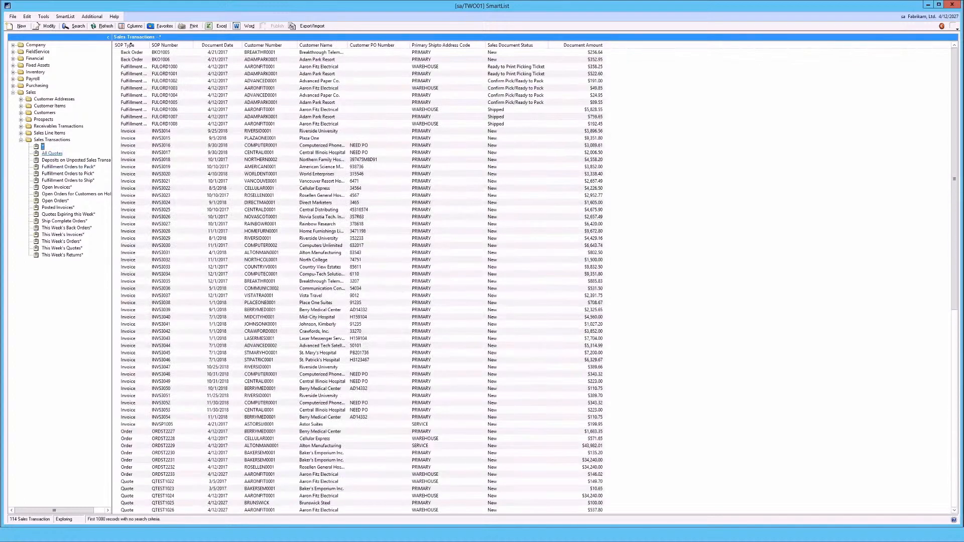
key(Down)
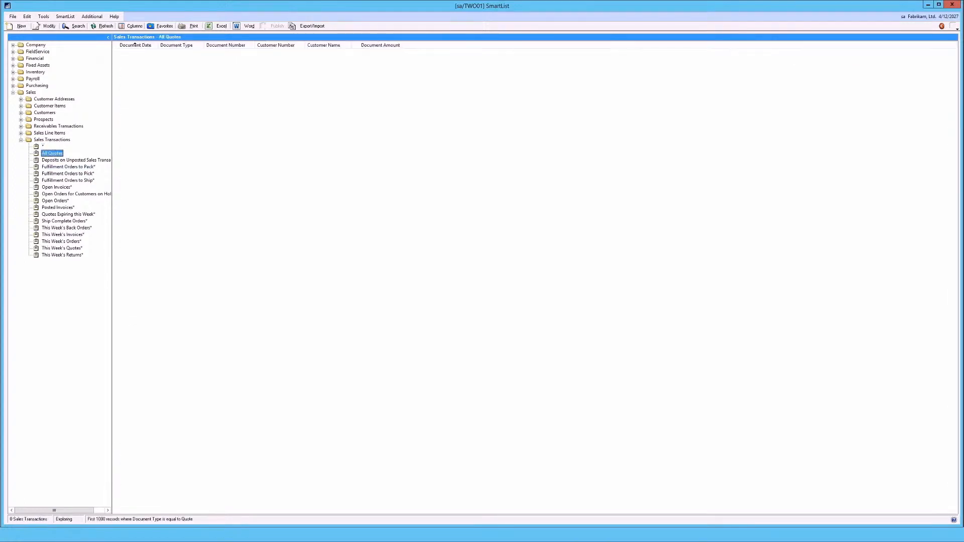
- Review the All Quotes search criteria, then load the Open Invoices* list
click(74, 26)
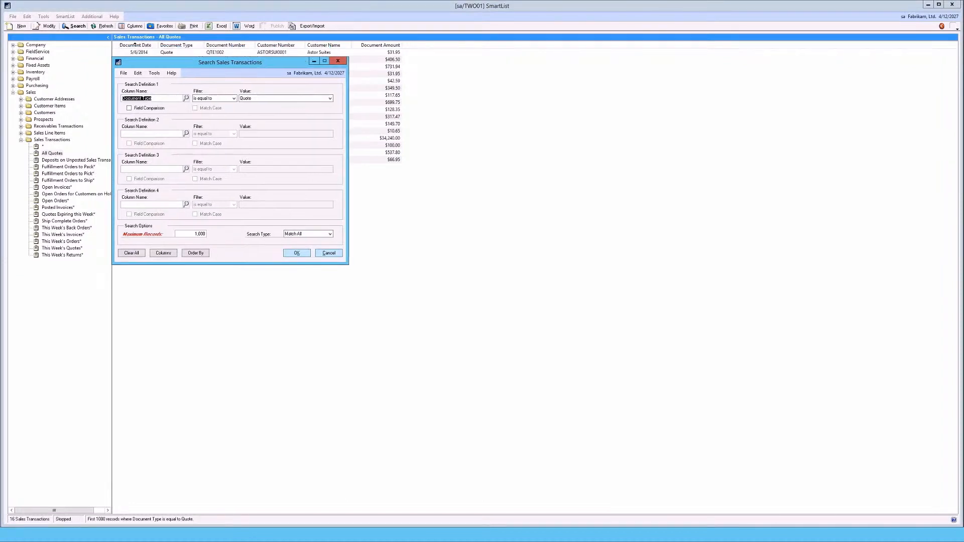
key(Escape)
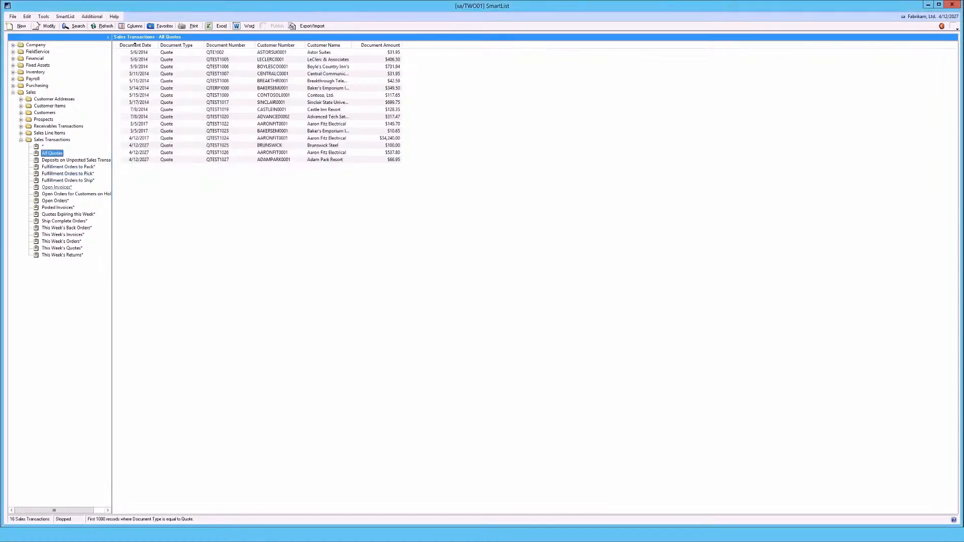
click(56, 187)
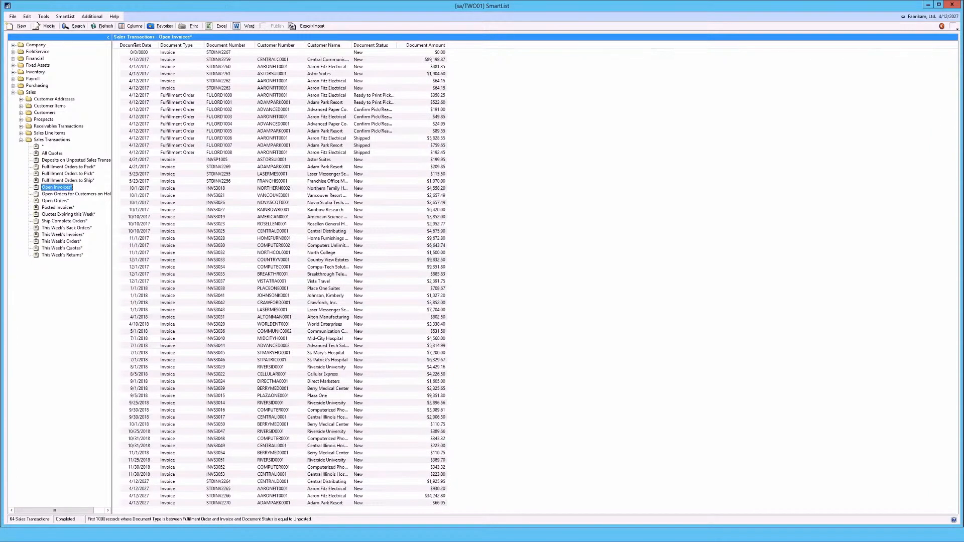
- Drill into invoice INVS3021, then into posted invoice INVPS1003 from Posted Invoices*
double_click(117, 196)
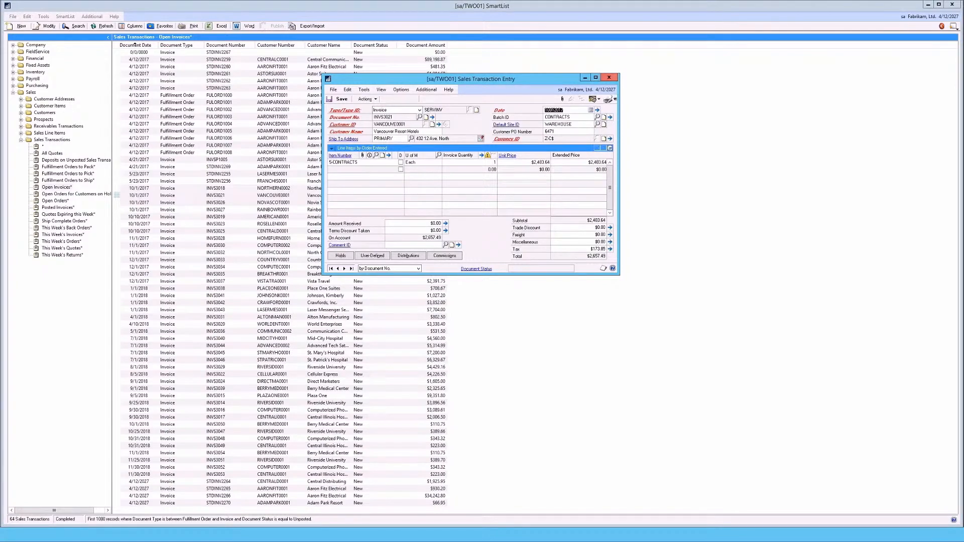
click(609, 77)
click(58, 208)
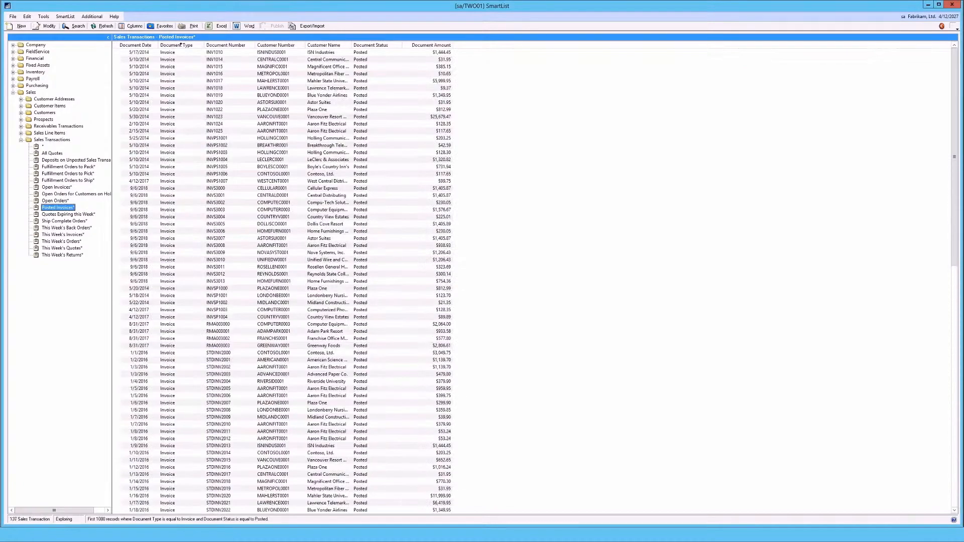
double_click(216, 153)
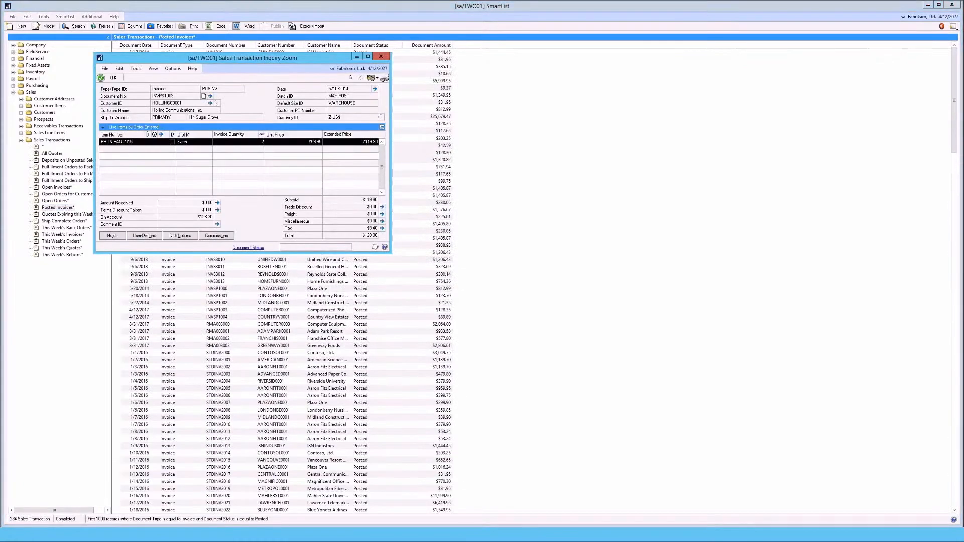
drag(241, 58, 397, 92)
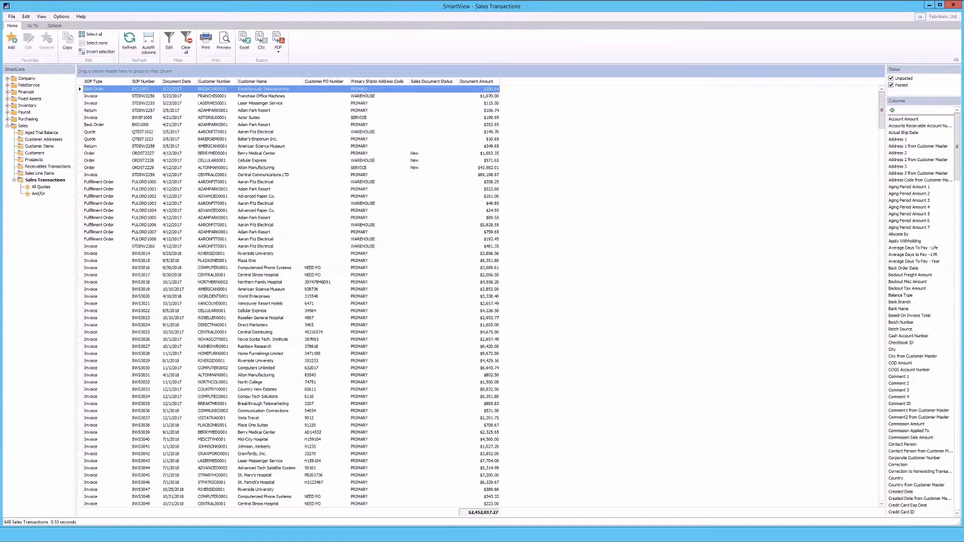
- Load the All Quotes and And/Or SmartView favorites and open the And/Or filter in Filter Editor
click(41, 186)
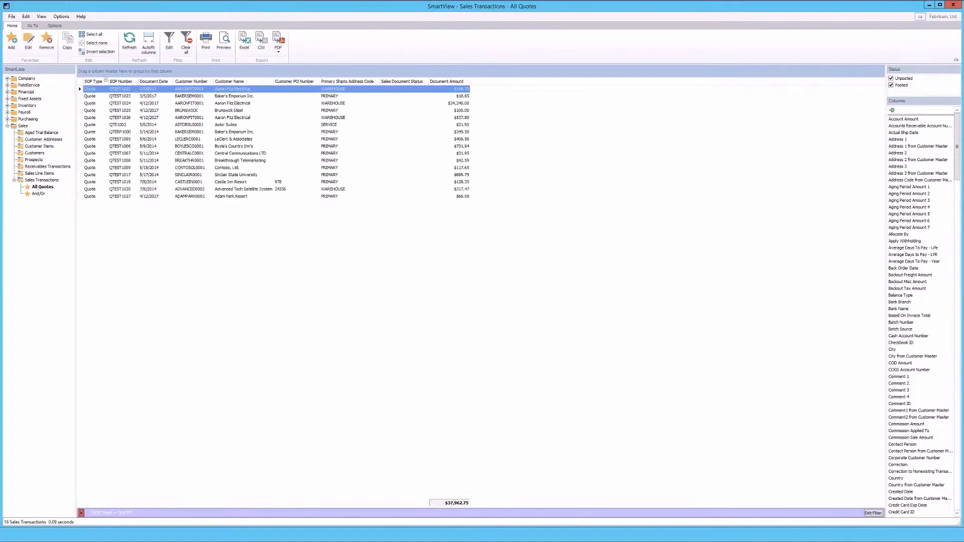
click(38, 193)
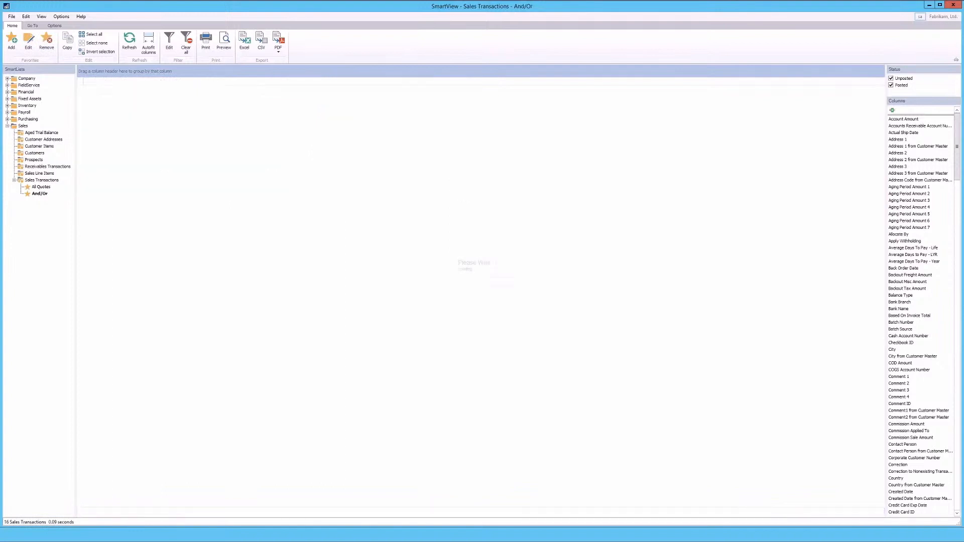
click(169, 41)
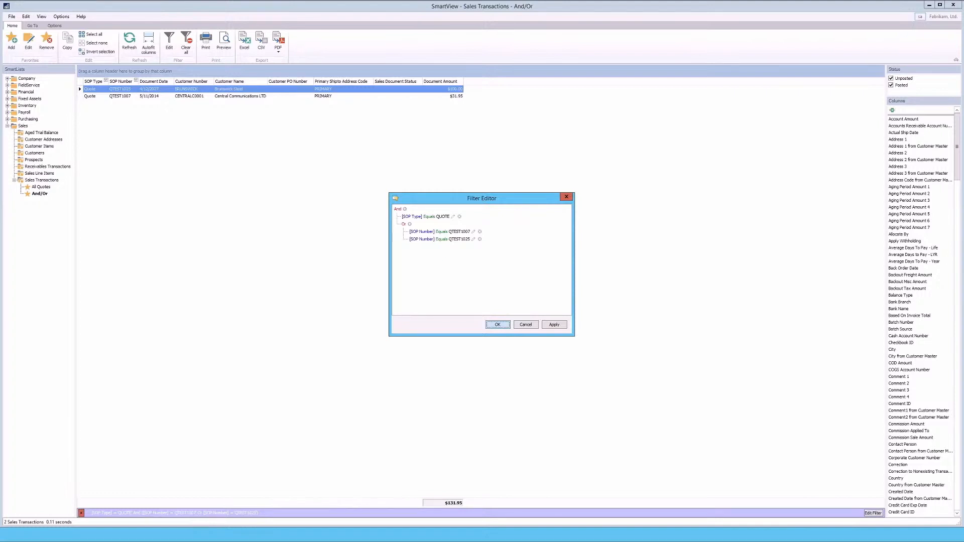
- Close the filter conditions, then drag Sales Document Status and a briefly added Apply Withholding column off the And/Or grid
key(Return)
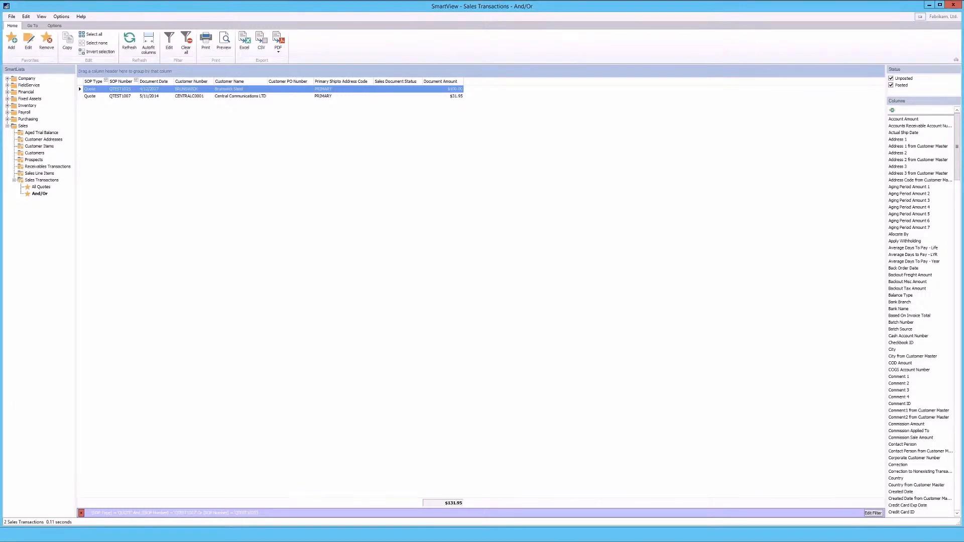
drag(396, 81, 508, 49)
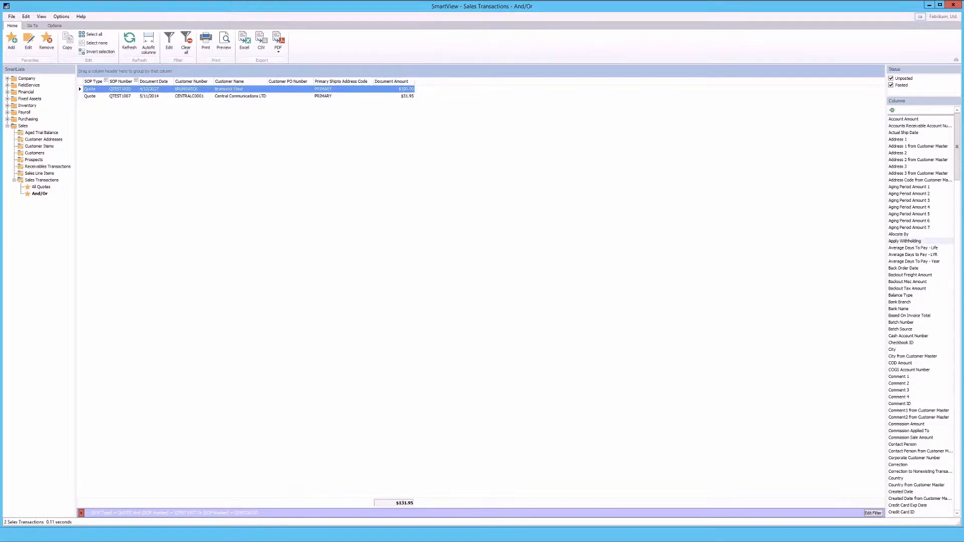
double_click(904, 241)
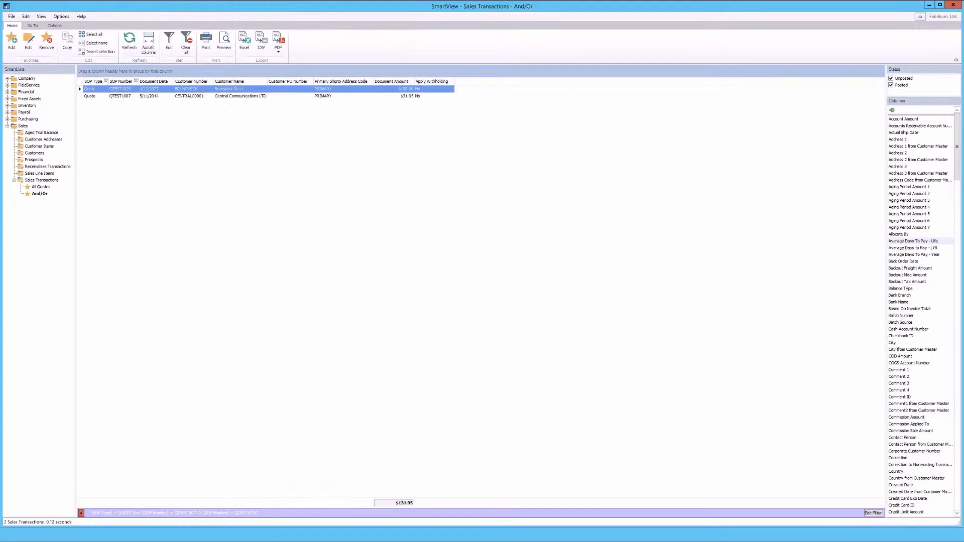
drag(431, 81, 473, 49)
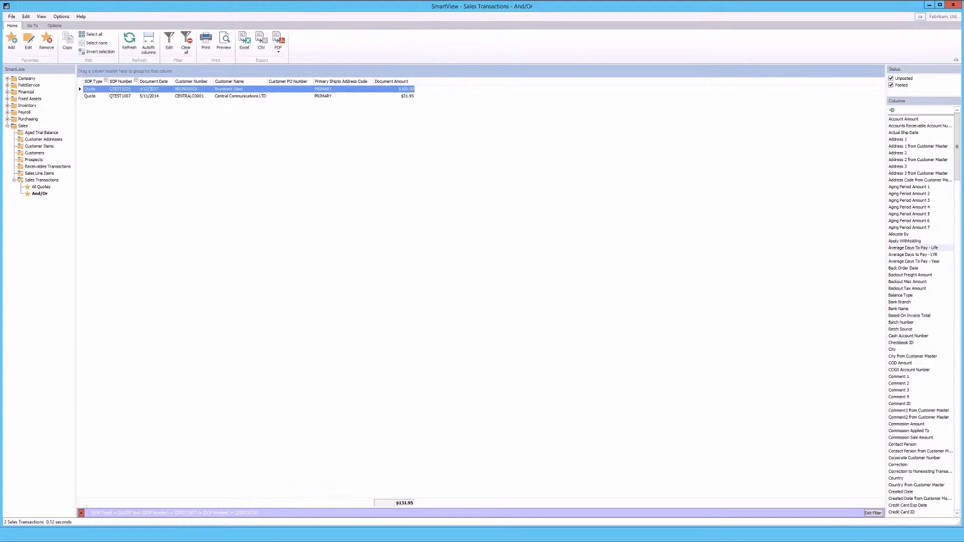